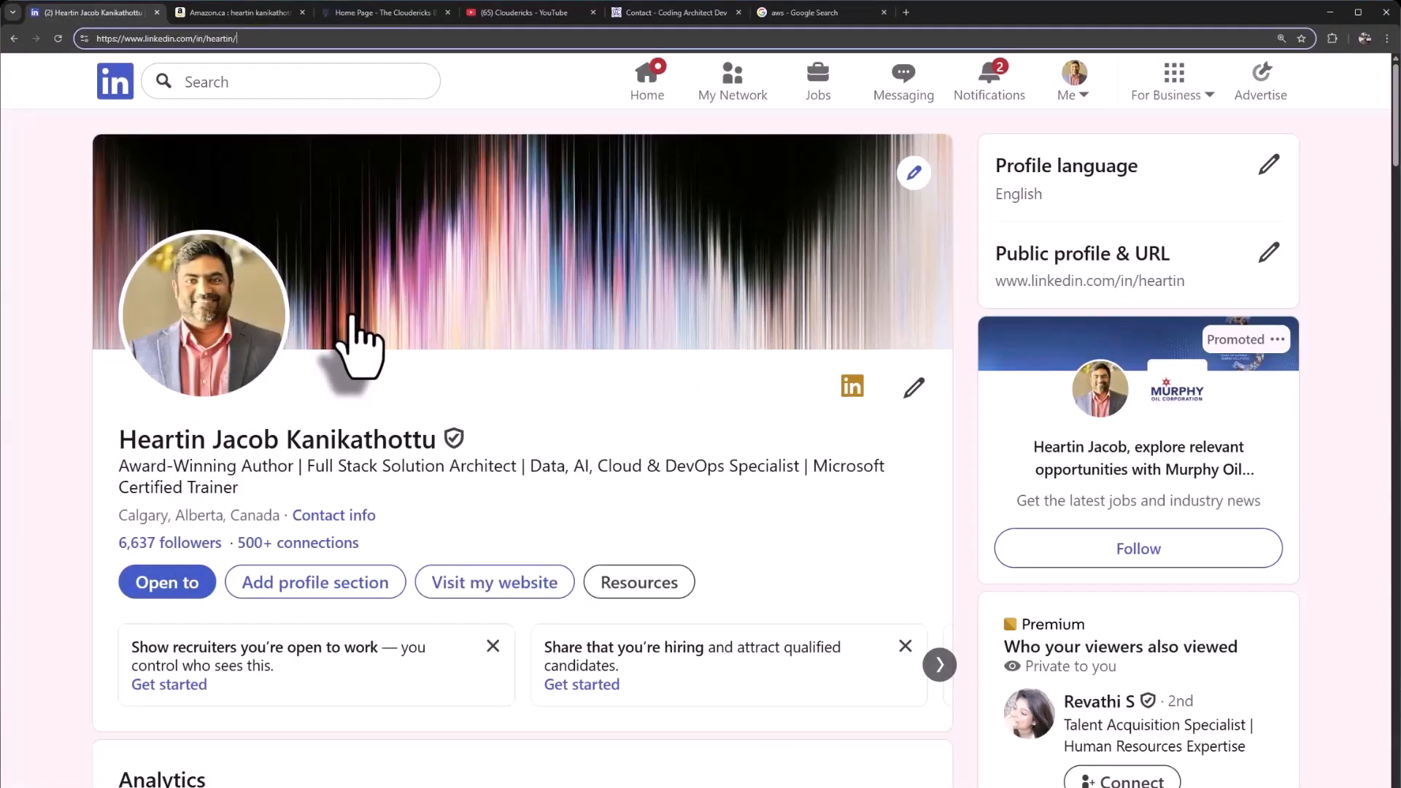
pyautogui.doubleClick(275, 47)
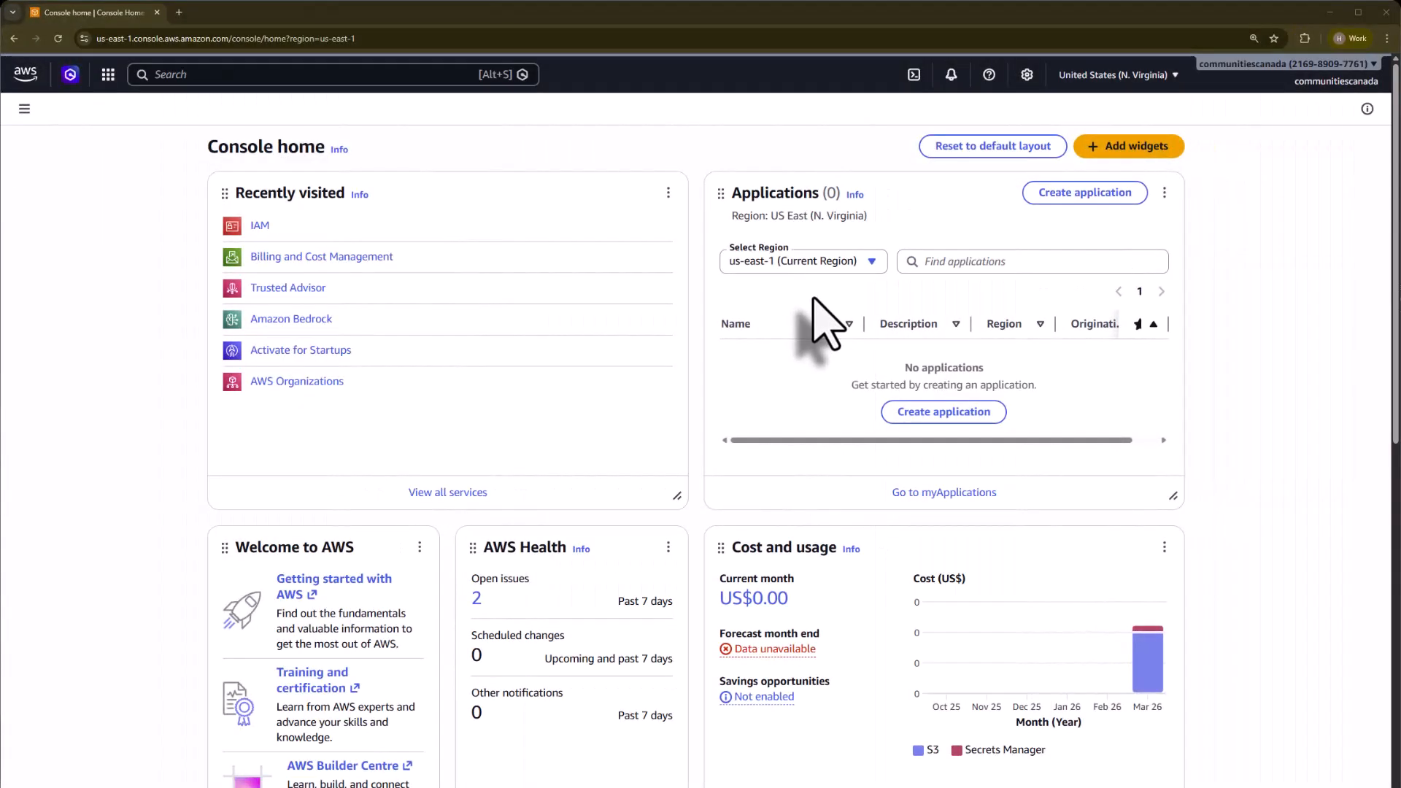
# - Search the AWS console for IAM and open the IAM service
pyautogui.click(197, 74)
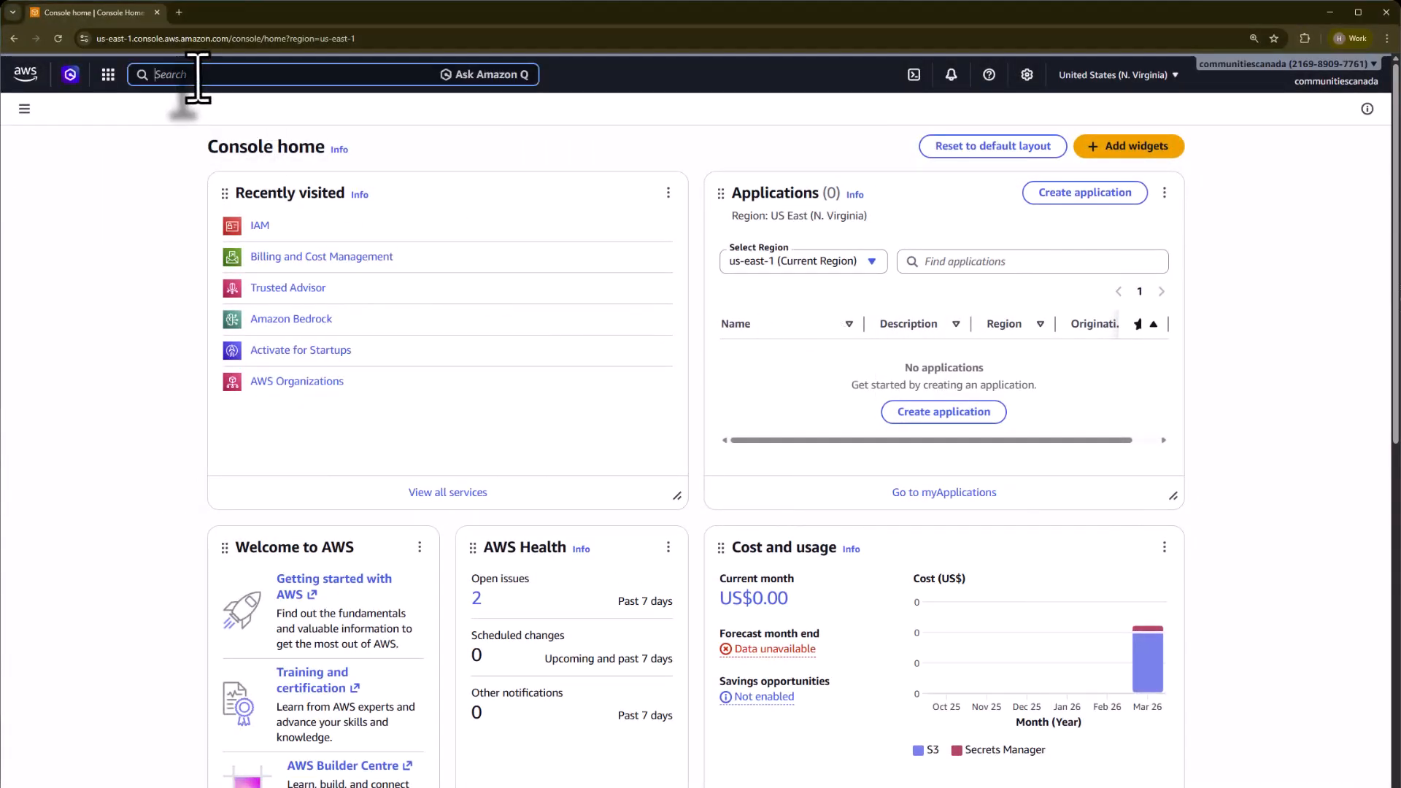
pyautogui.write('IAM')
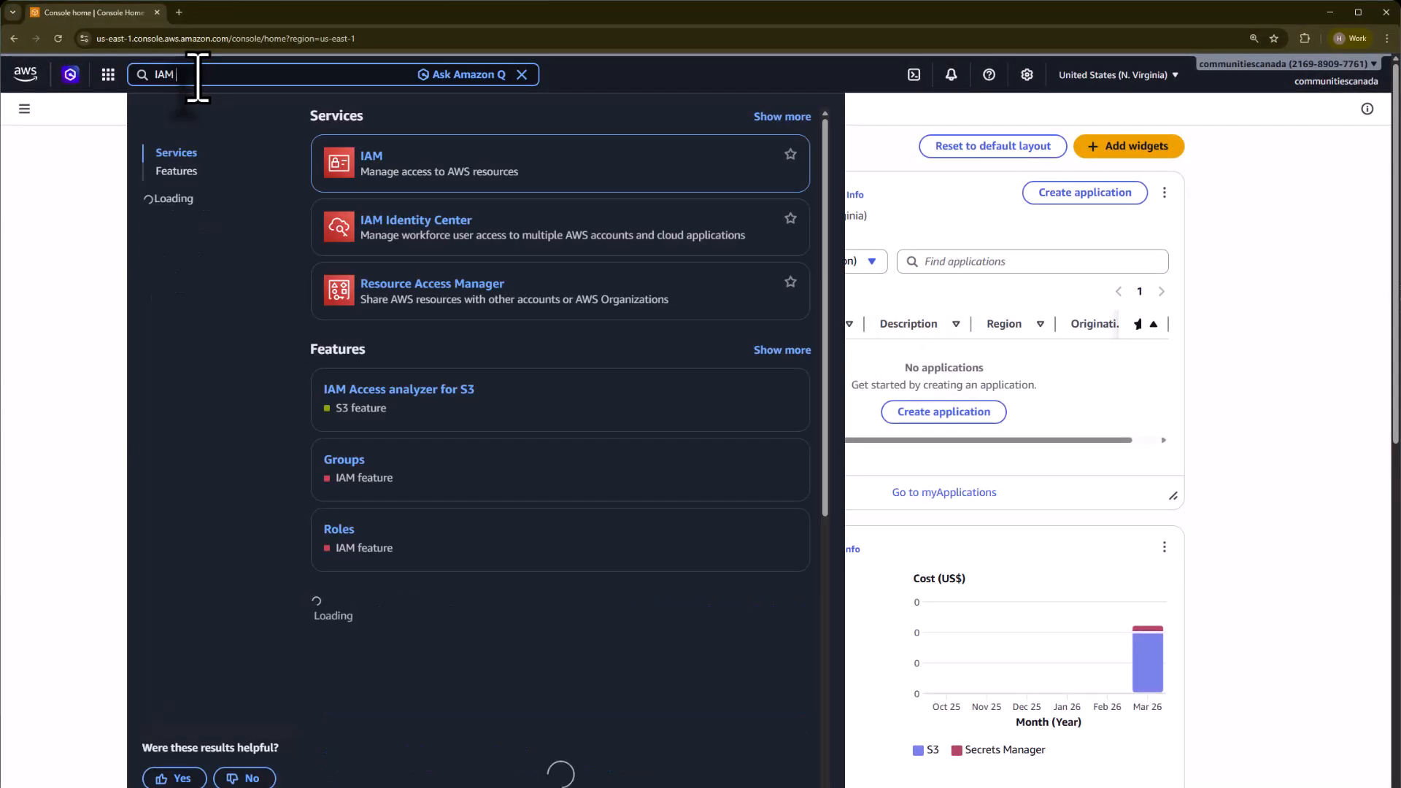
pyautogui.click(372, 157)
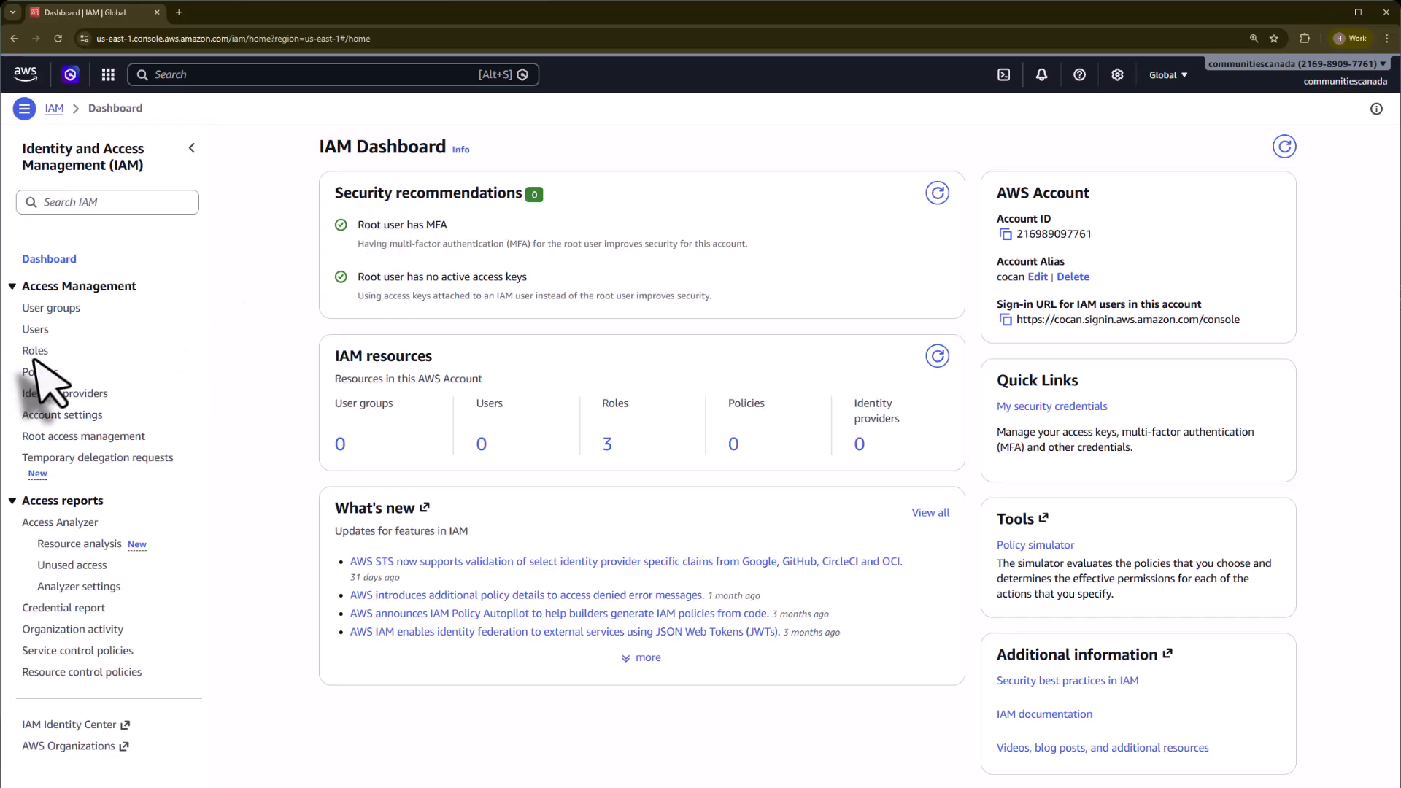
# - Start creating an IAM user group and name it super_admins
pyautogui.click(57, 311)
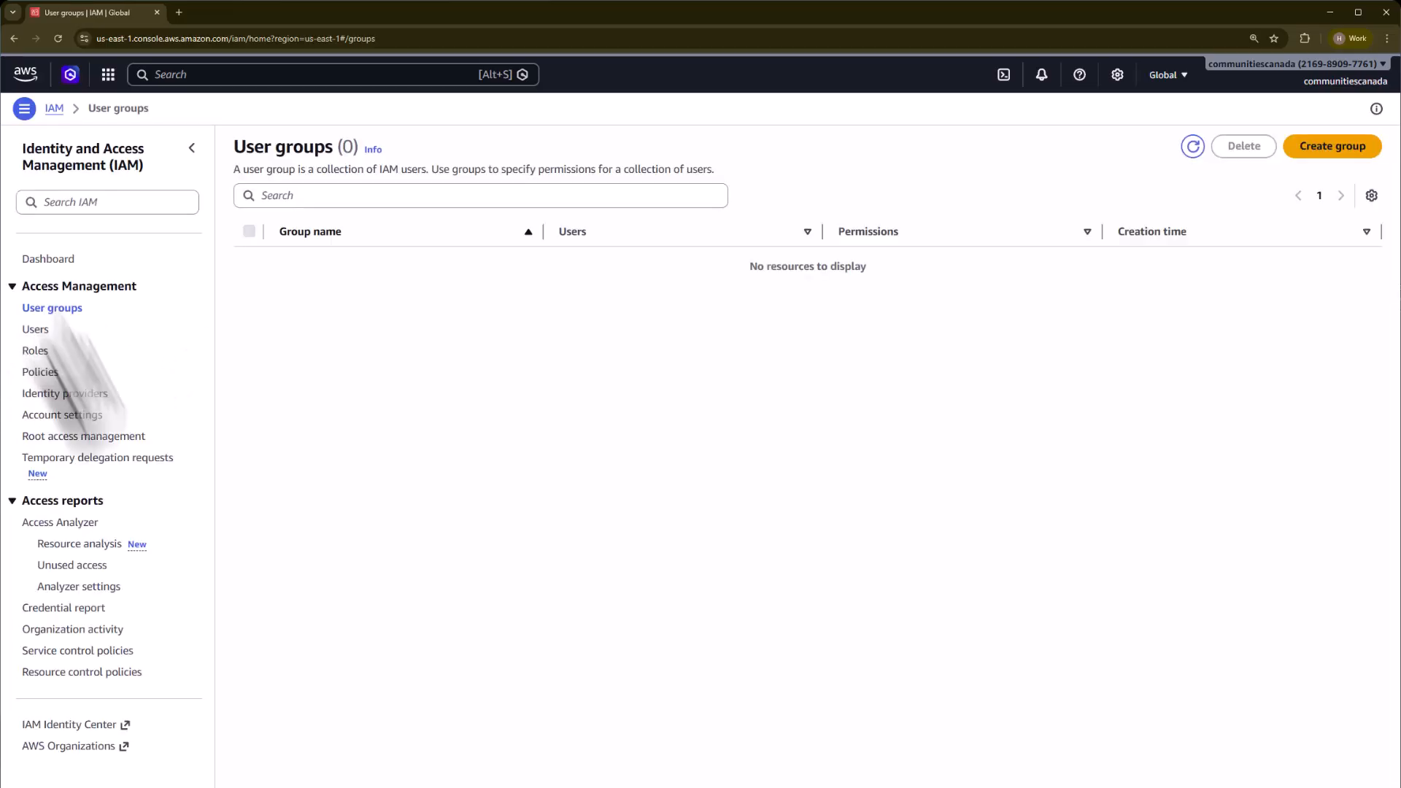
pyautogui.click(1322, 159)
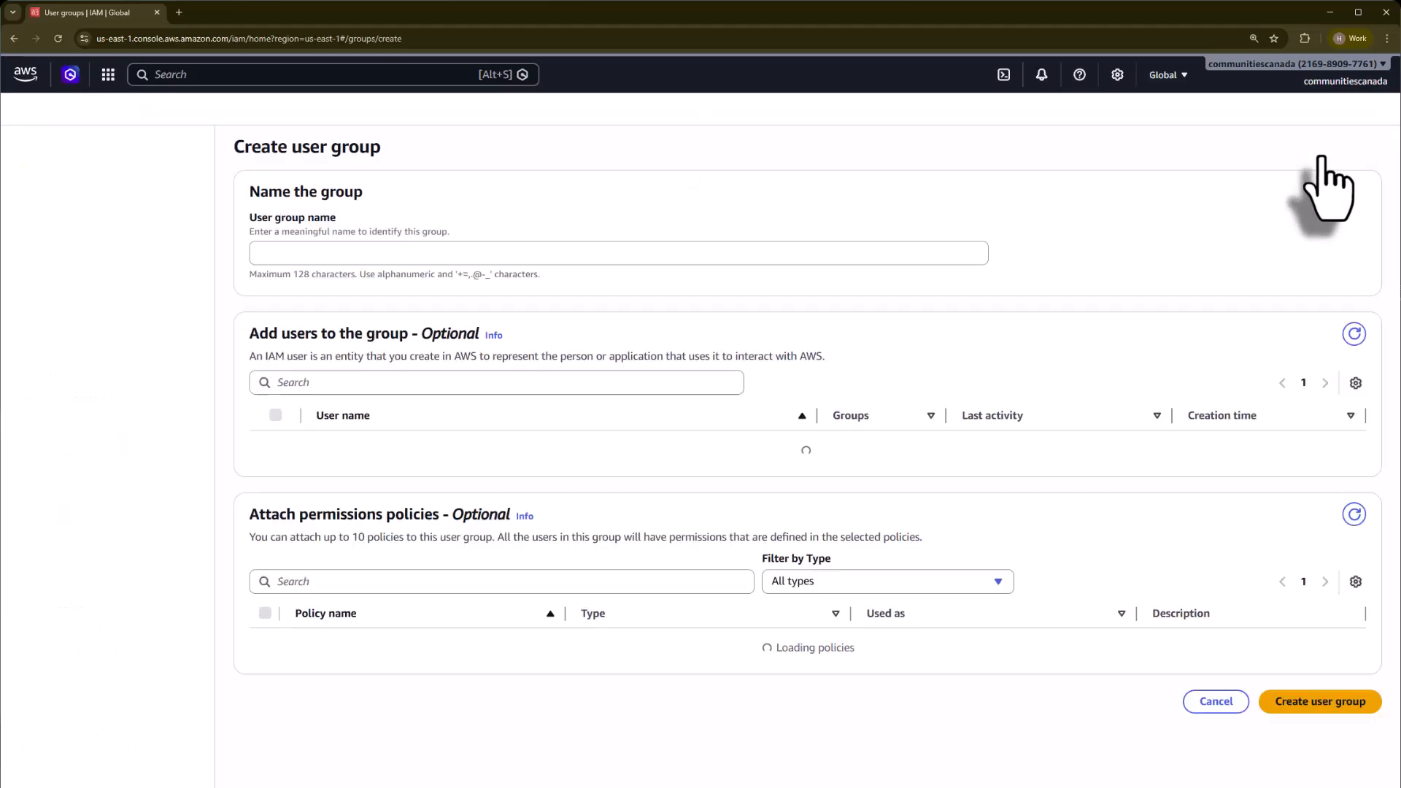
pyautogui.click(345, 248)
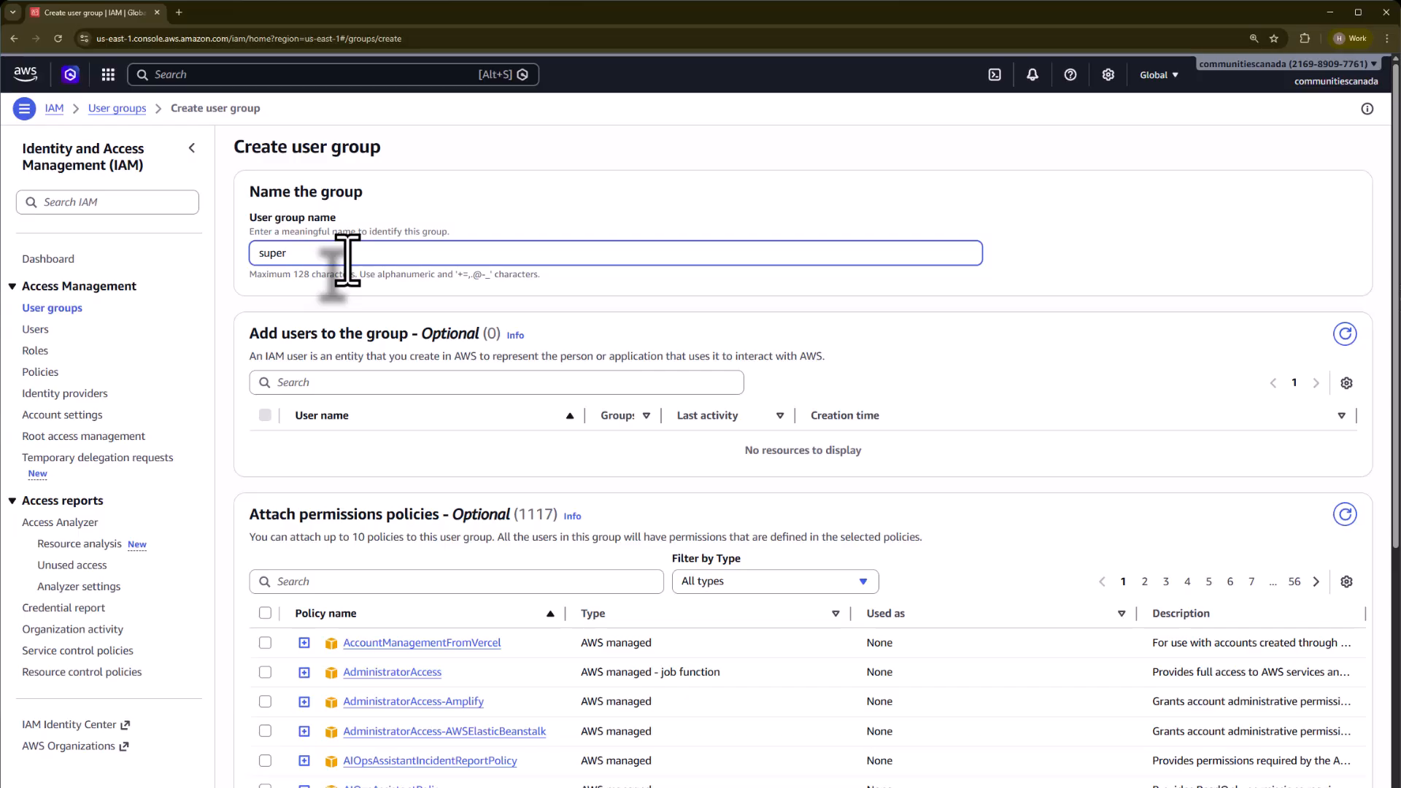
# - Attach the AdministratorAccess policy to the super_admins group and create the group
pyautogui.scroll(-6, 978, 437)
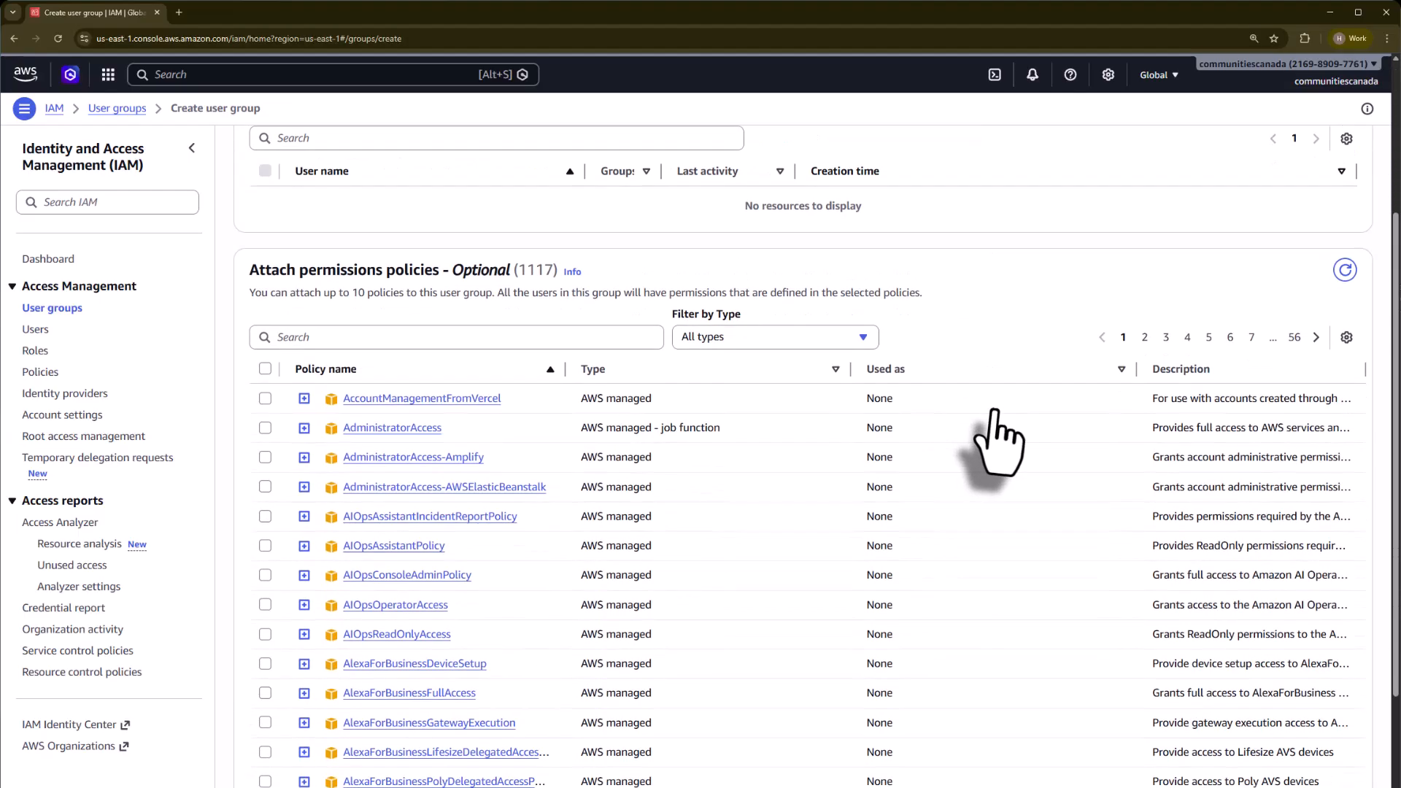
pyautogui.scroll(2, 1003, 441)
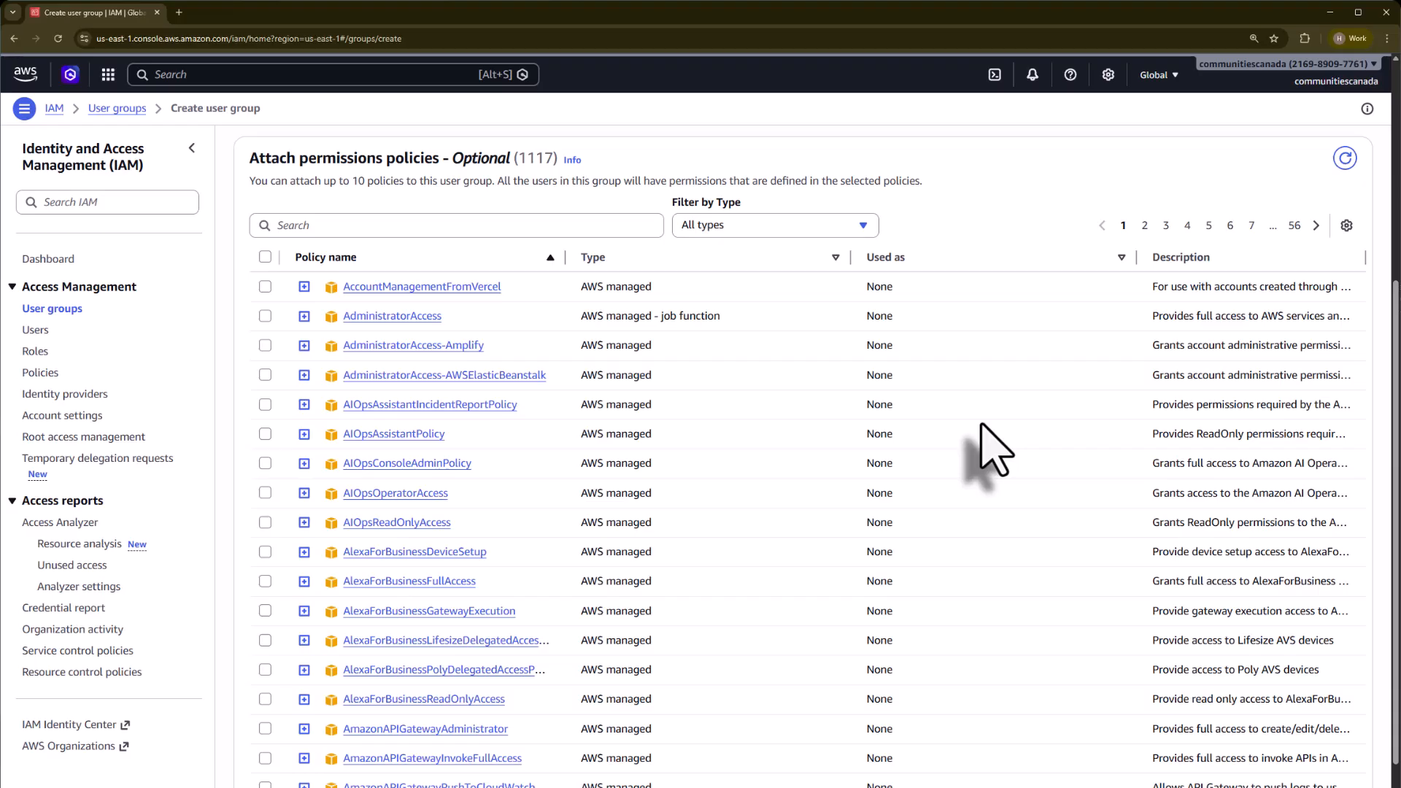
pyautogui.click(265, 315)
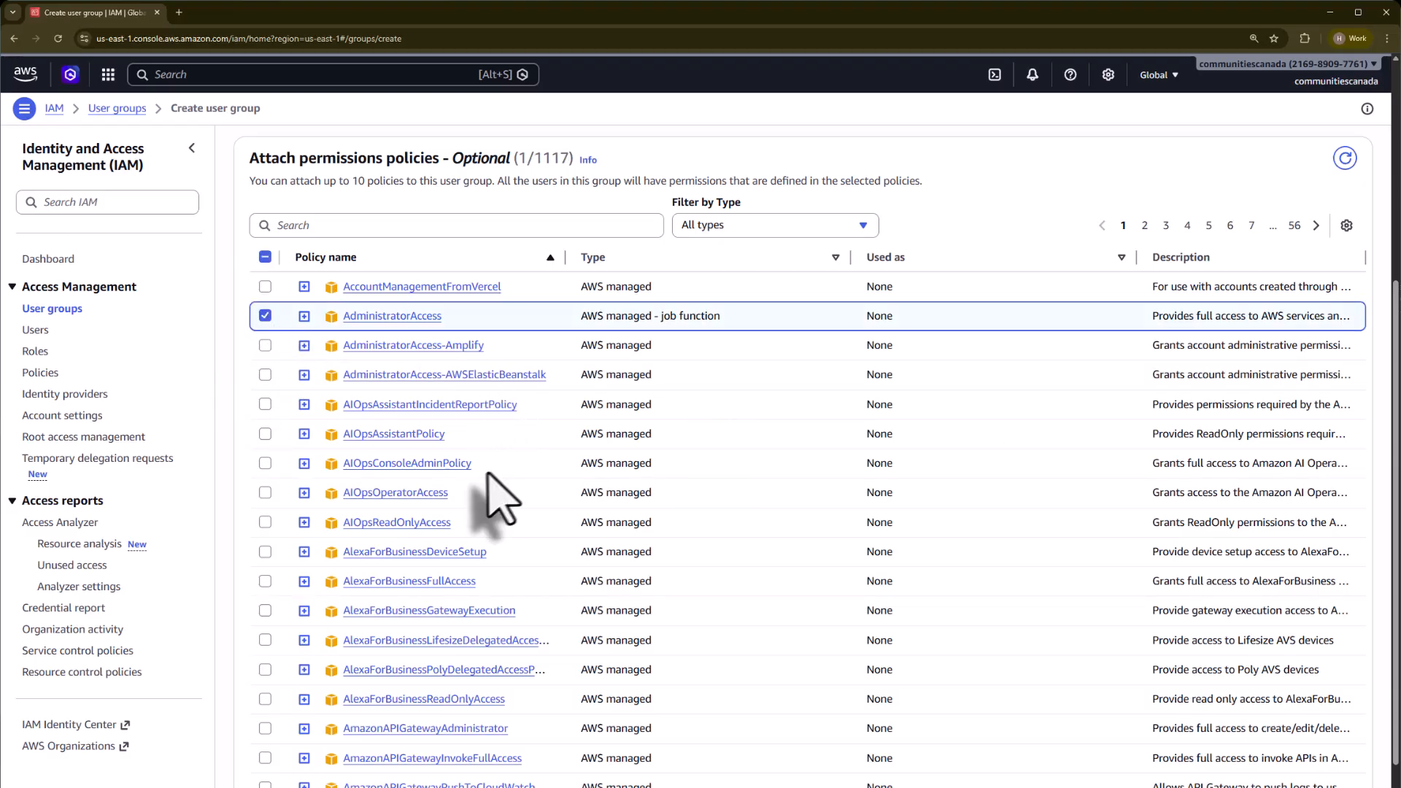
pyautogui.scroll(5, 485, 500)
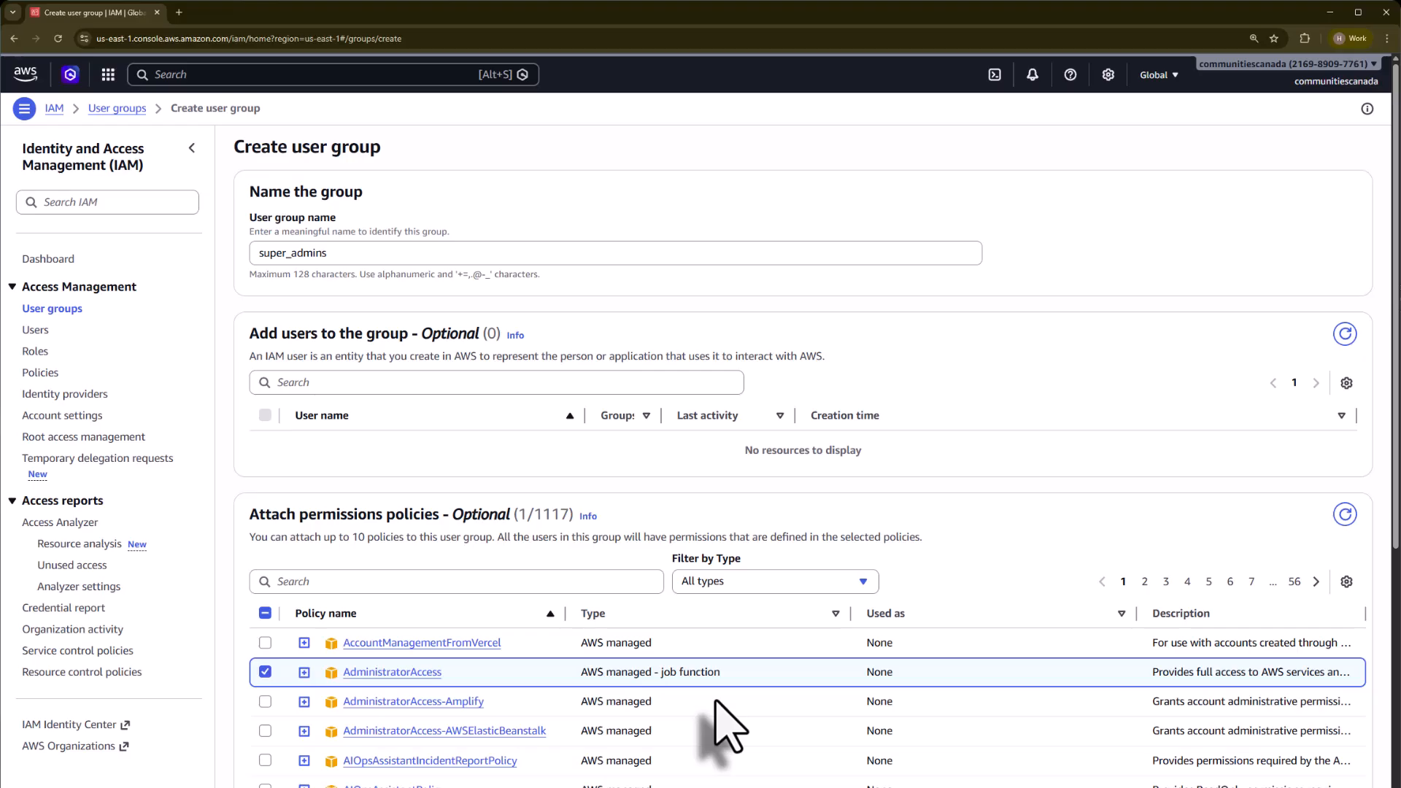
pyautogui.scroll(-7, 715, 702)
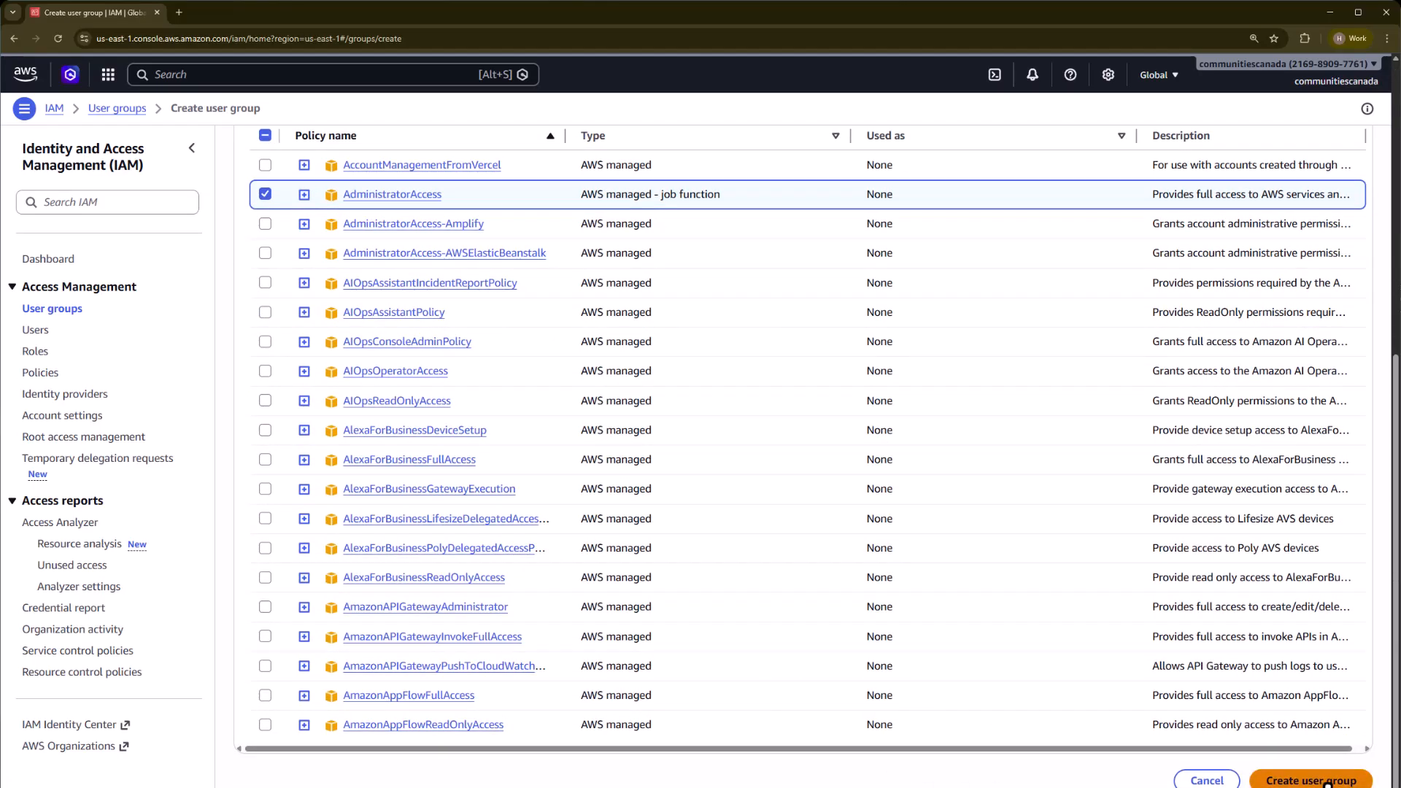
pyautogui.click(1326, 781)
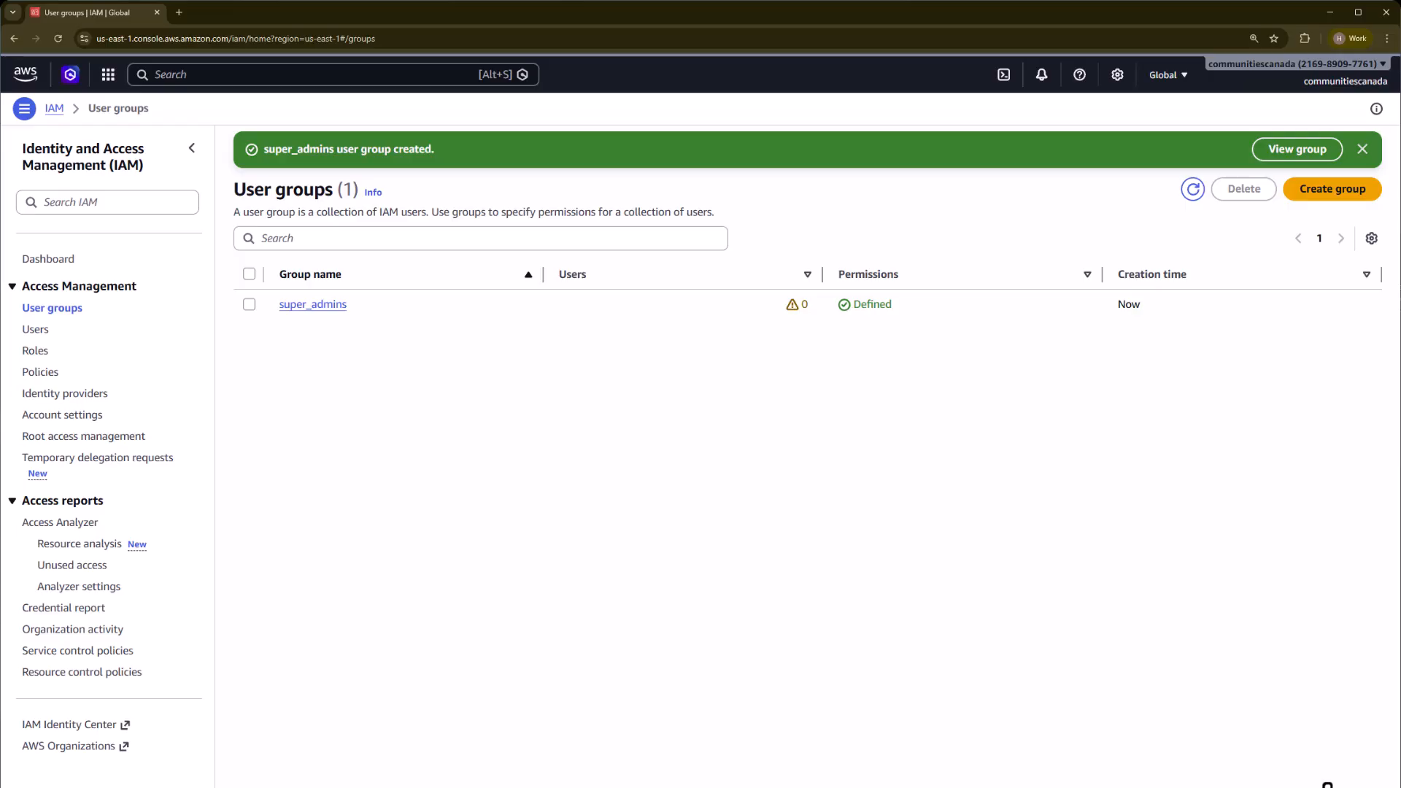
# - Start a new IAM user, enter the user name, and enable Management Console access with an autogenerated password
pyautogui.click(43, 331)
pyautogui.click(1337, 198)
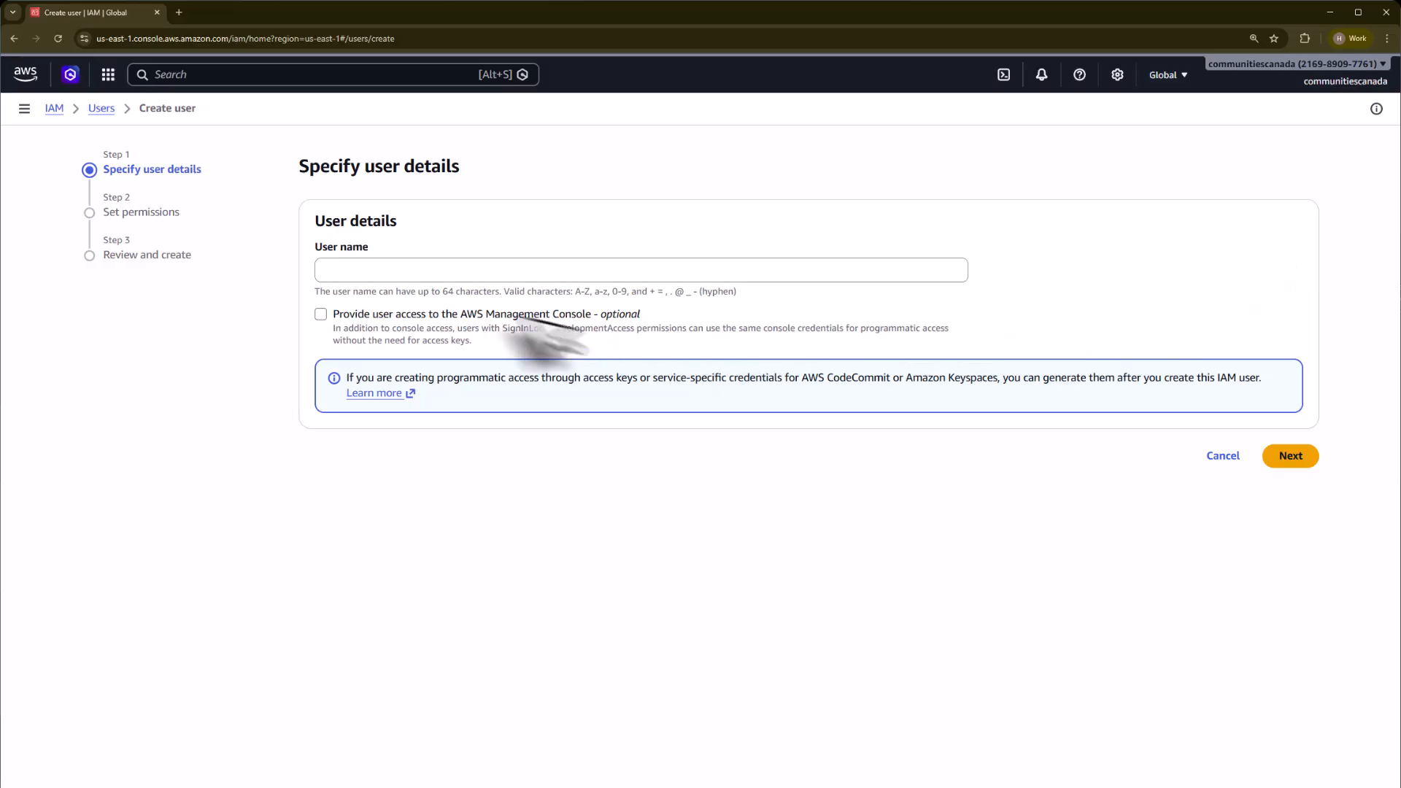
pyautogui.click(451, 269)
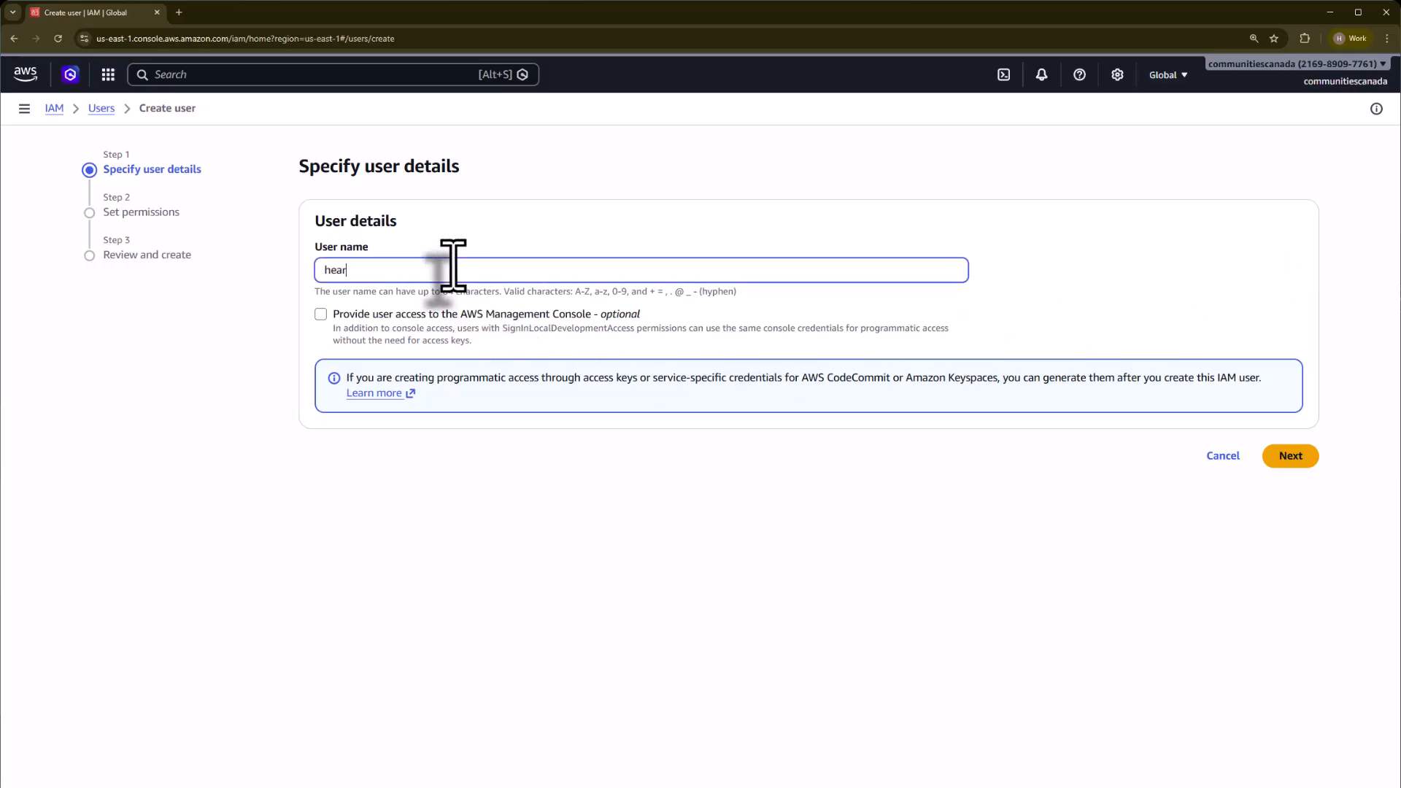
pyautogui.click(322, 315)
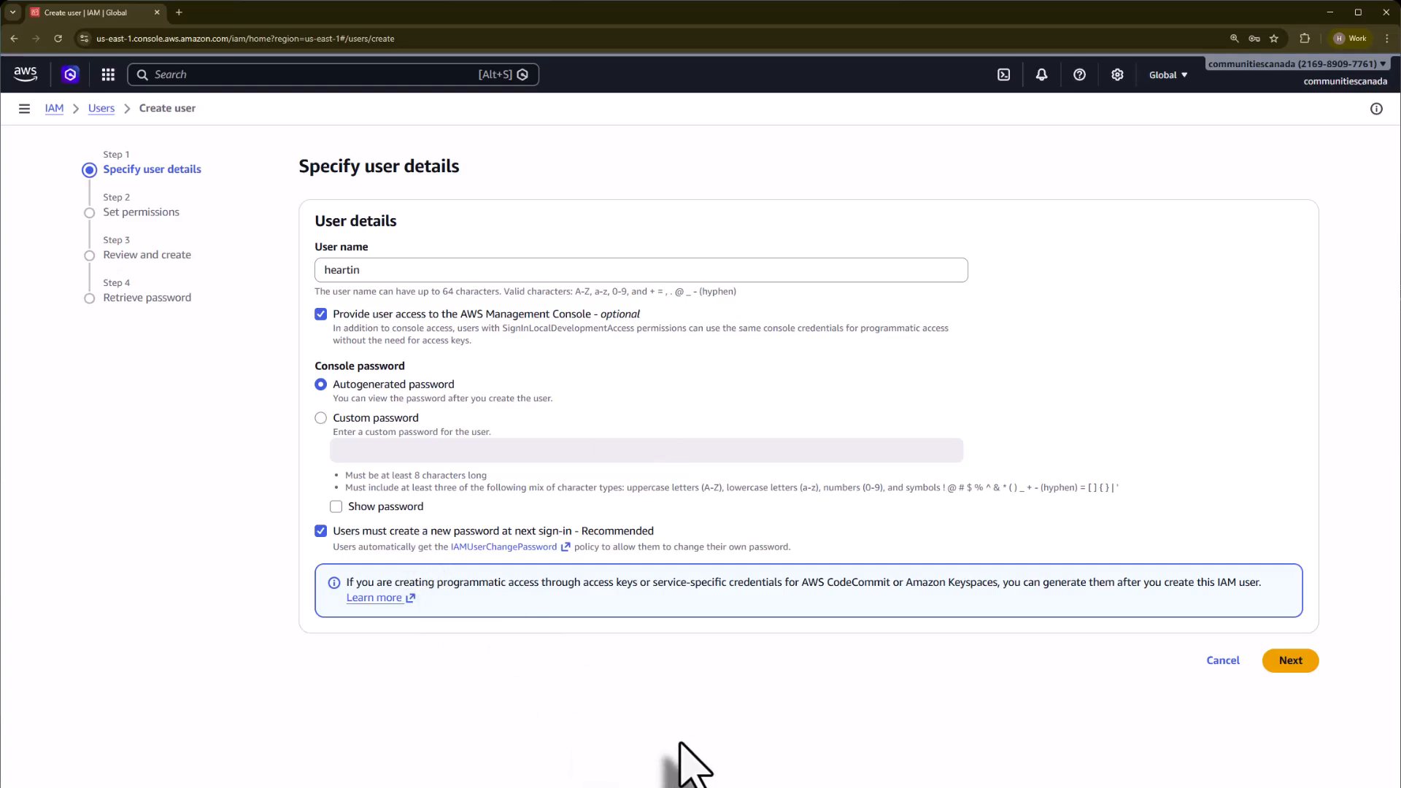
pyautogui.click(1290, 660)
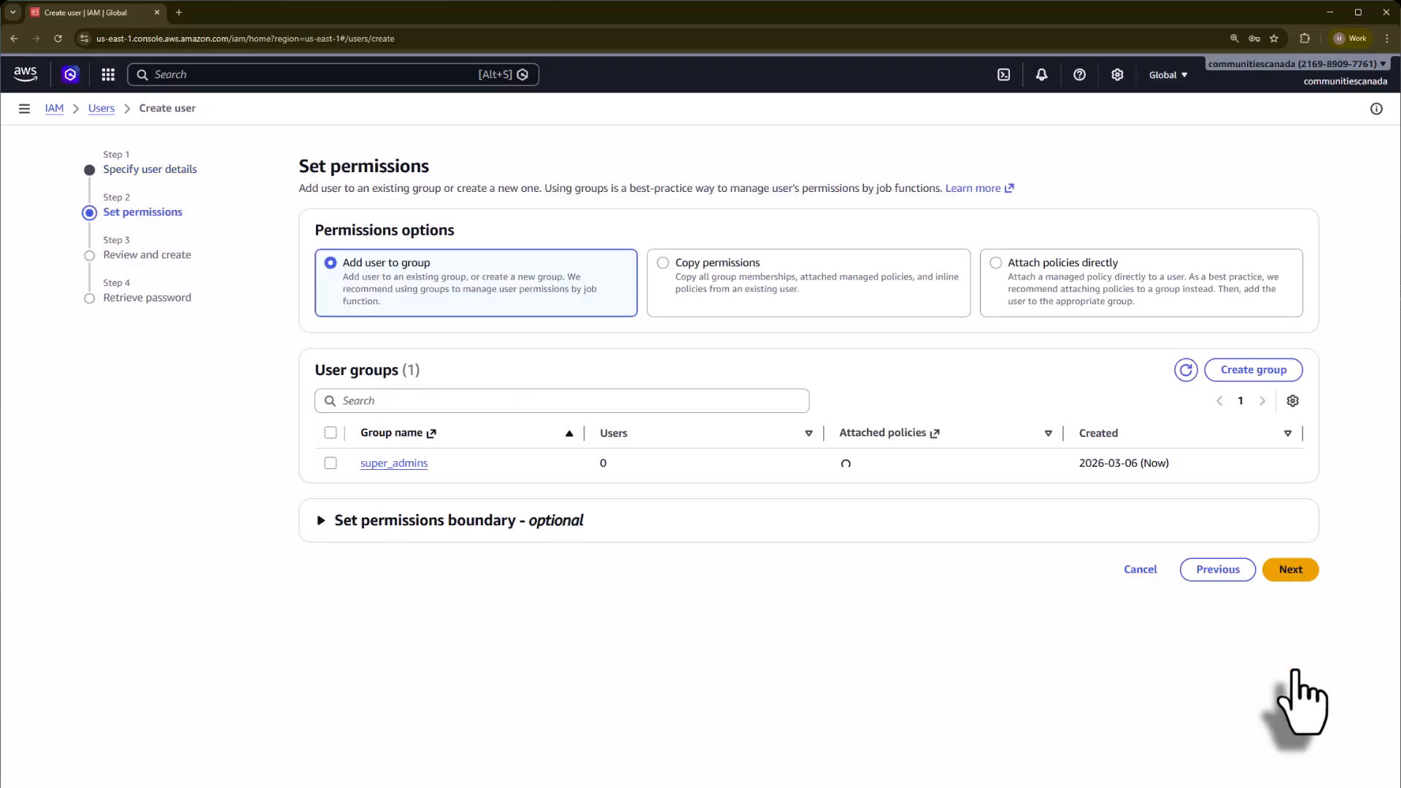
# - Add the new user to the super_admins group without a permissions boundary and create the user
pyautogui.click(331, 464)
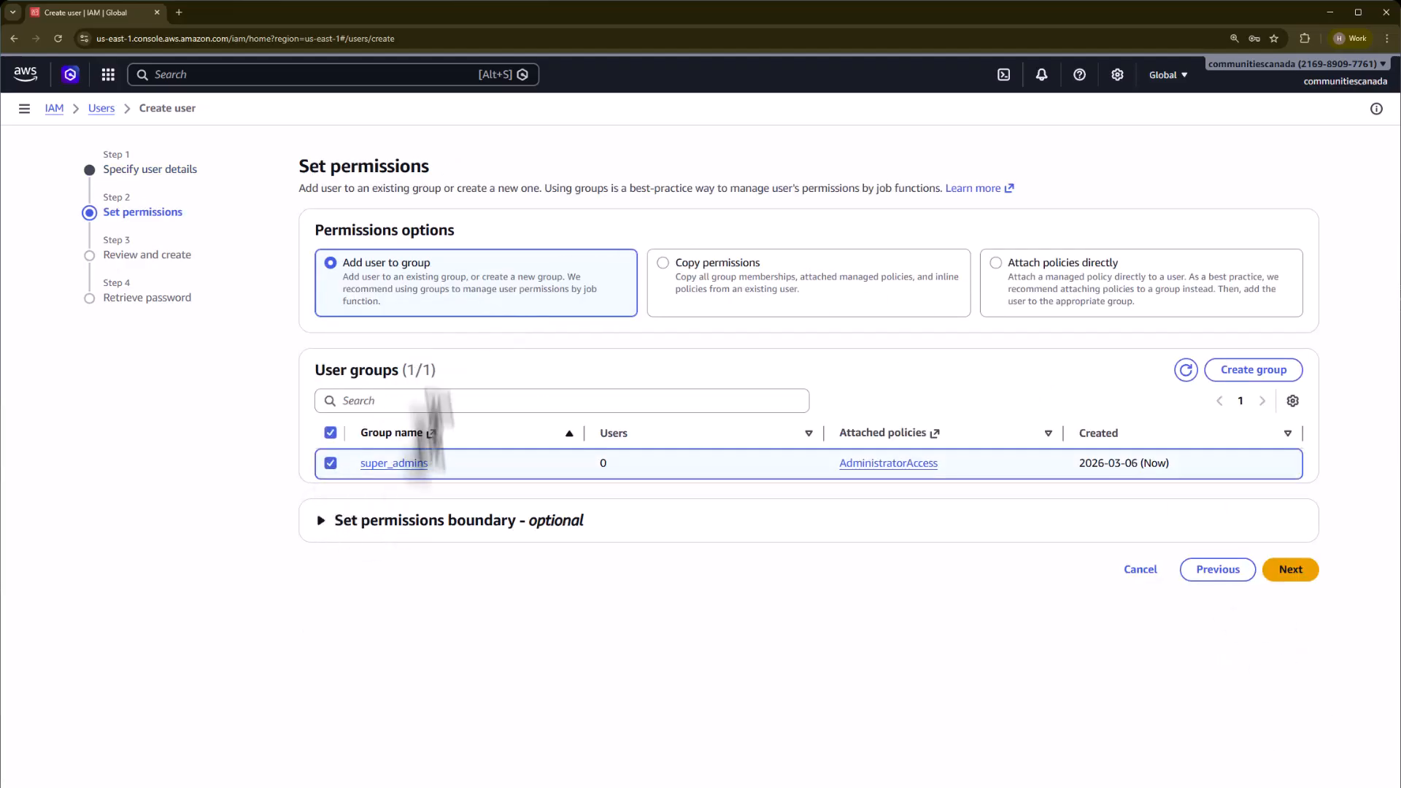
pyautogui.click(409, 519)
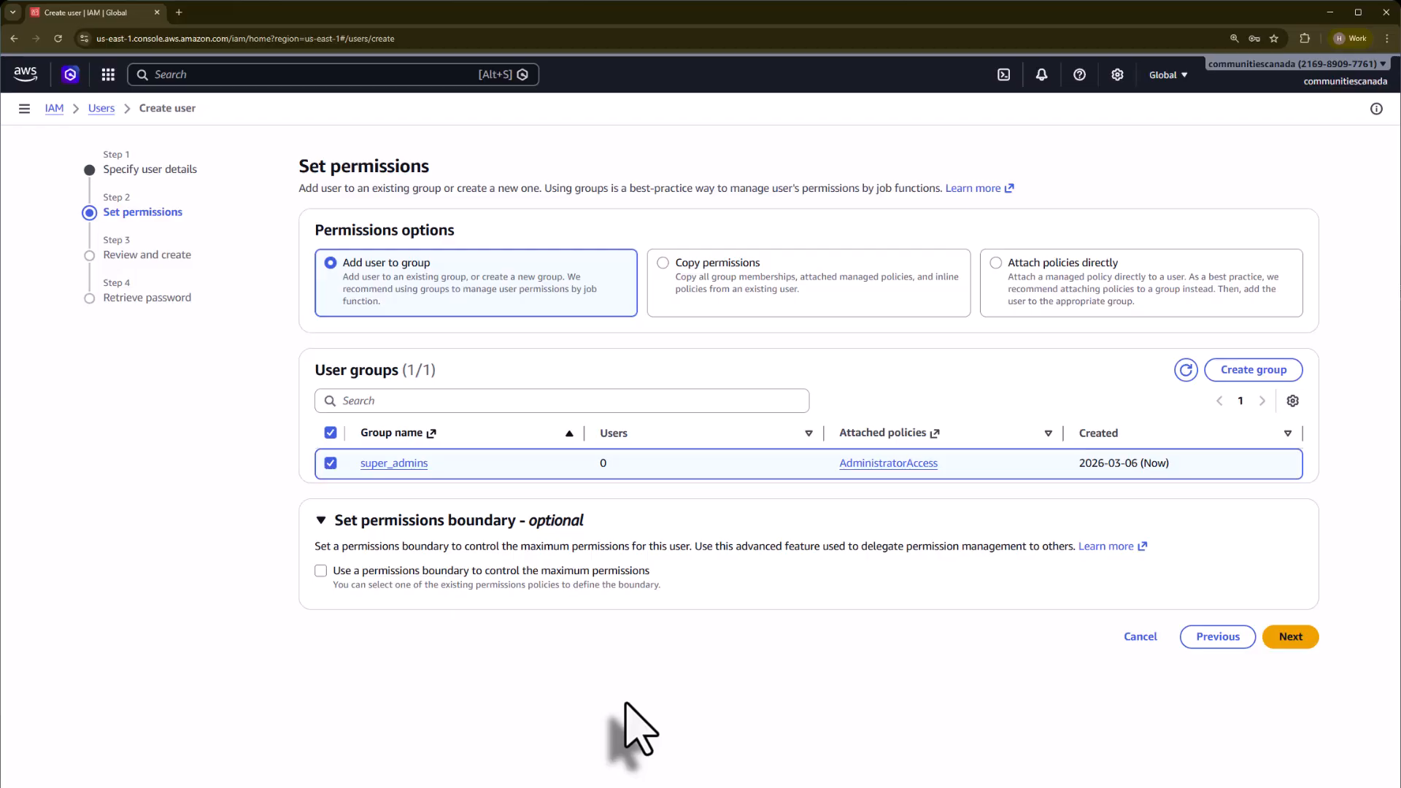
pyautogui.click(1297, 642)
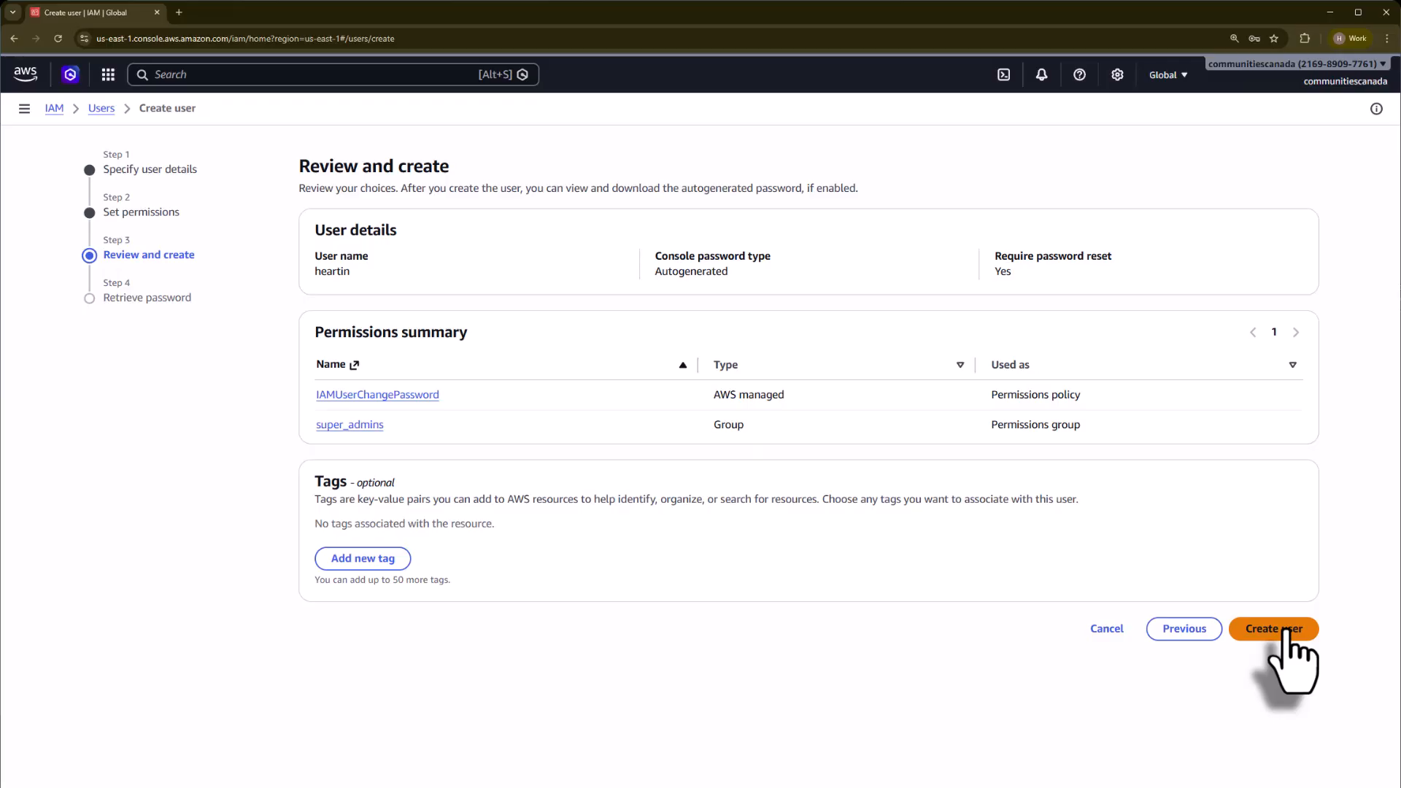
pyautogui.click(1287, 631)
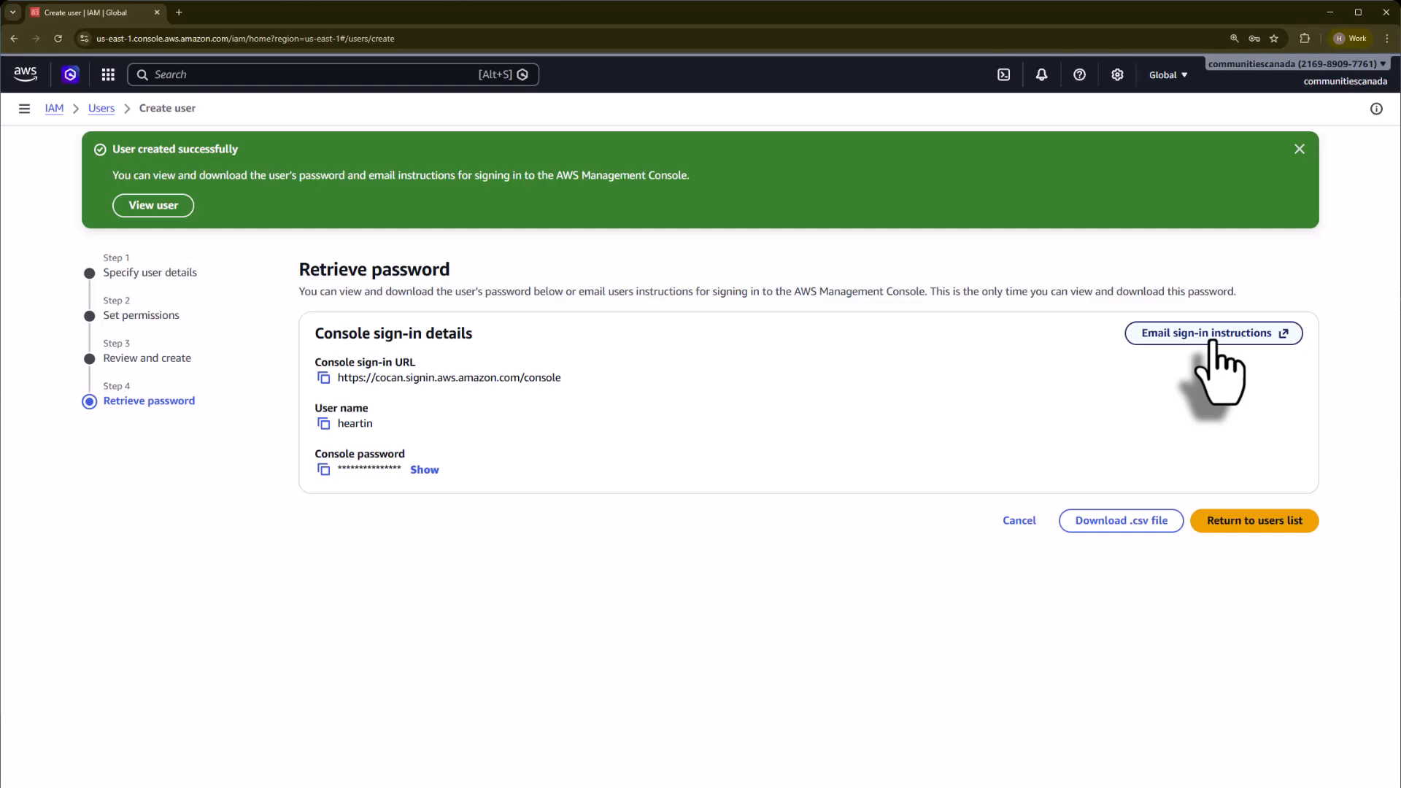
# - Download the new user's credentials as a .csv file and copy the console password
pyautogui.click(1148, 520)
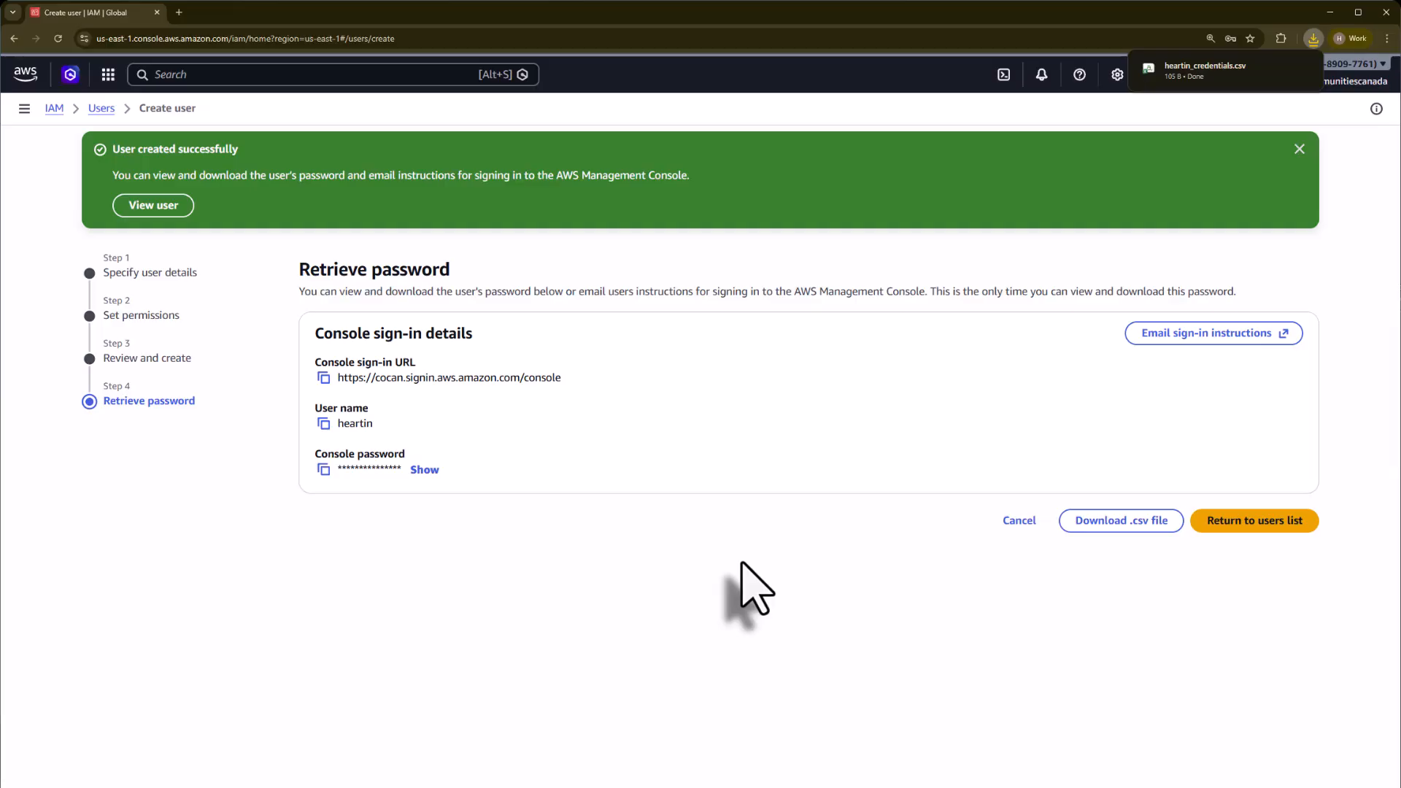
pyautogui.click(323, 469)
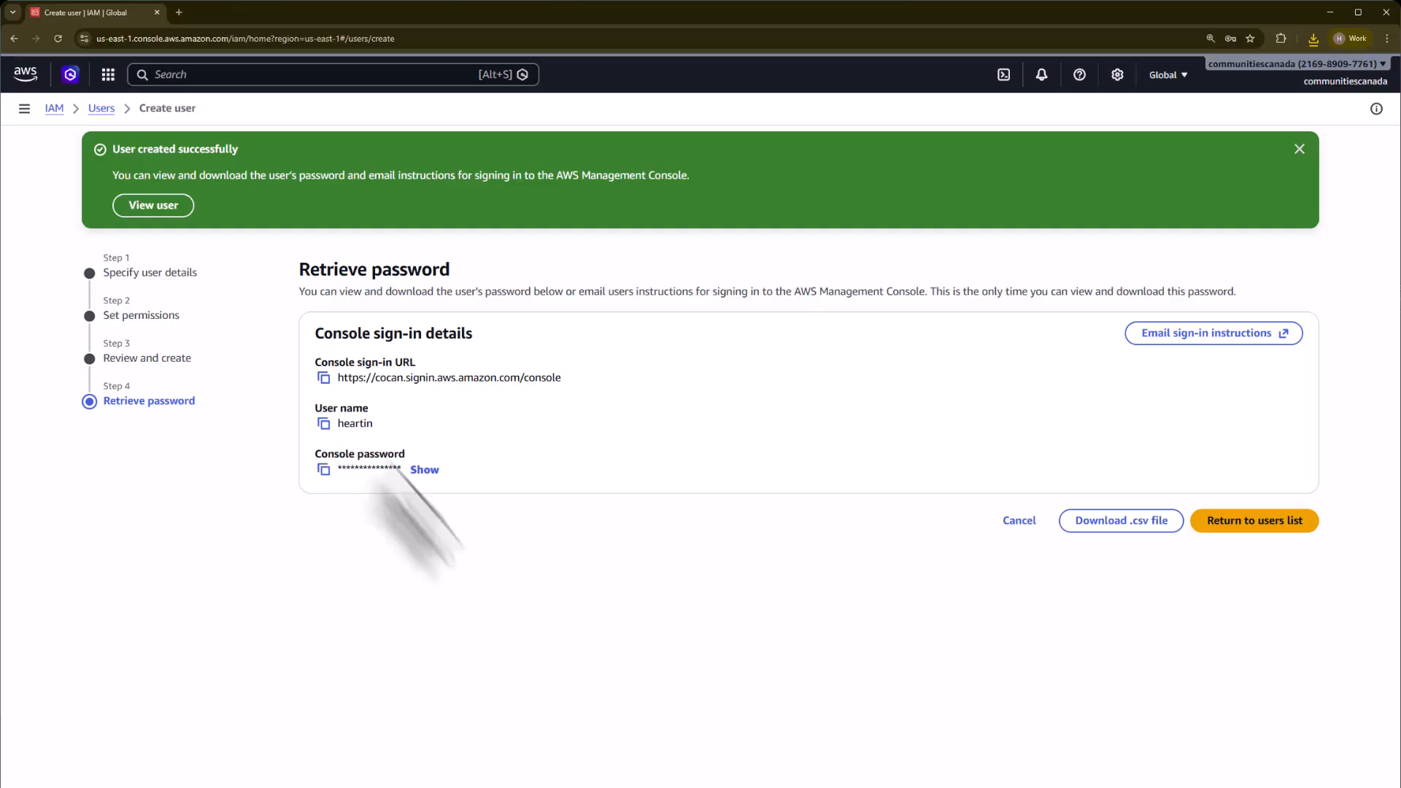
pyautogui.click(1251, 524)
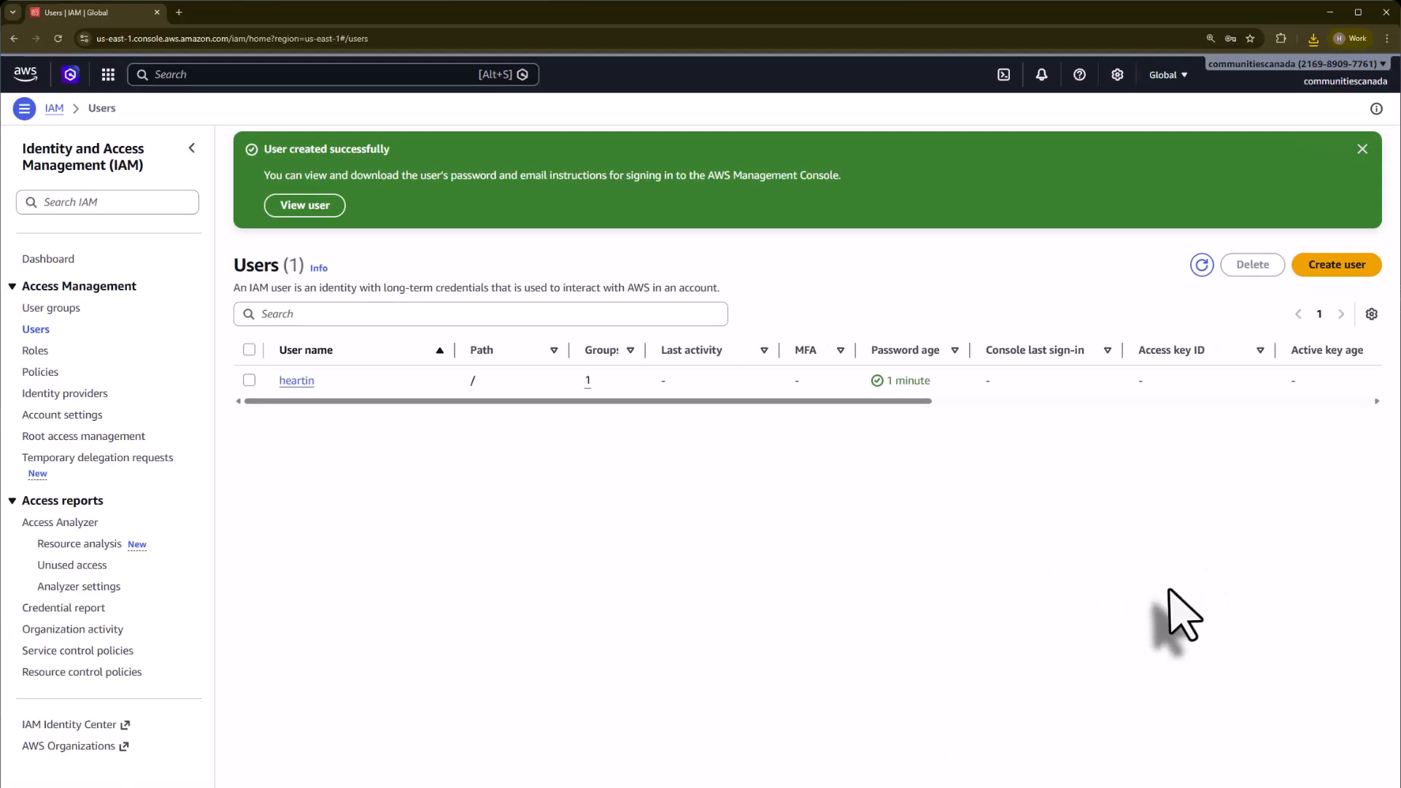
# - Copy the IAM users' sign-in URL from the IAM dashboard and open it in a separate browser window
pyautogui.click(54, 110)
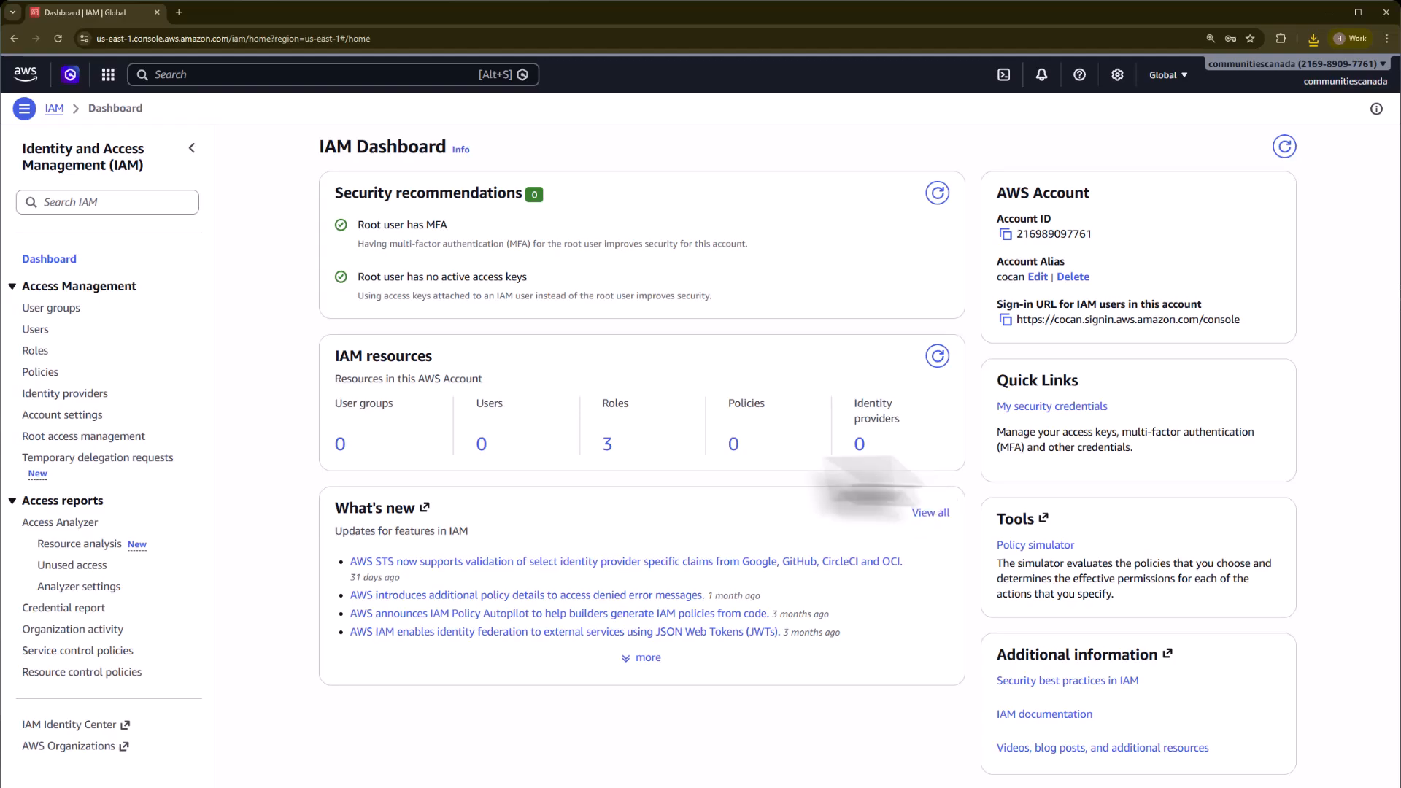
pyautogui.click(1005, 321)
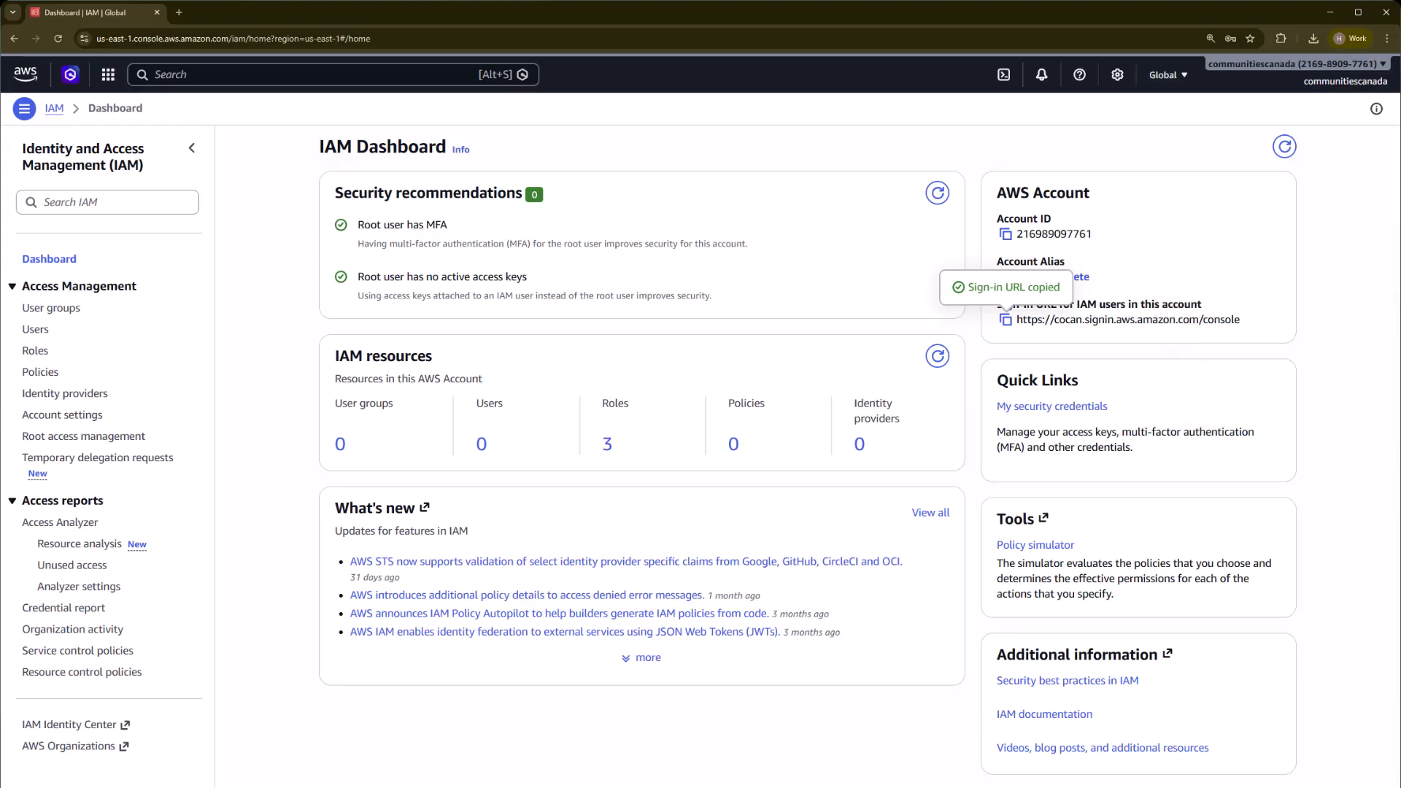
pyautogui.click(1257, 277)
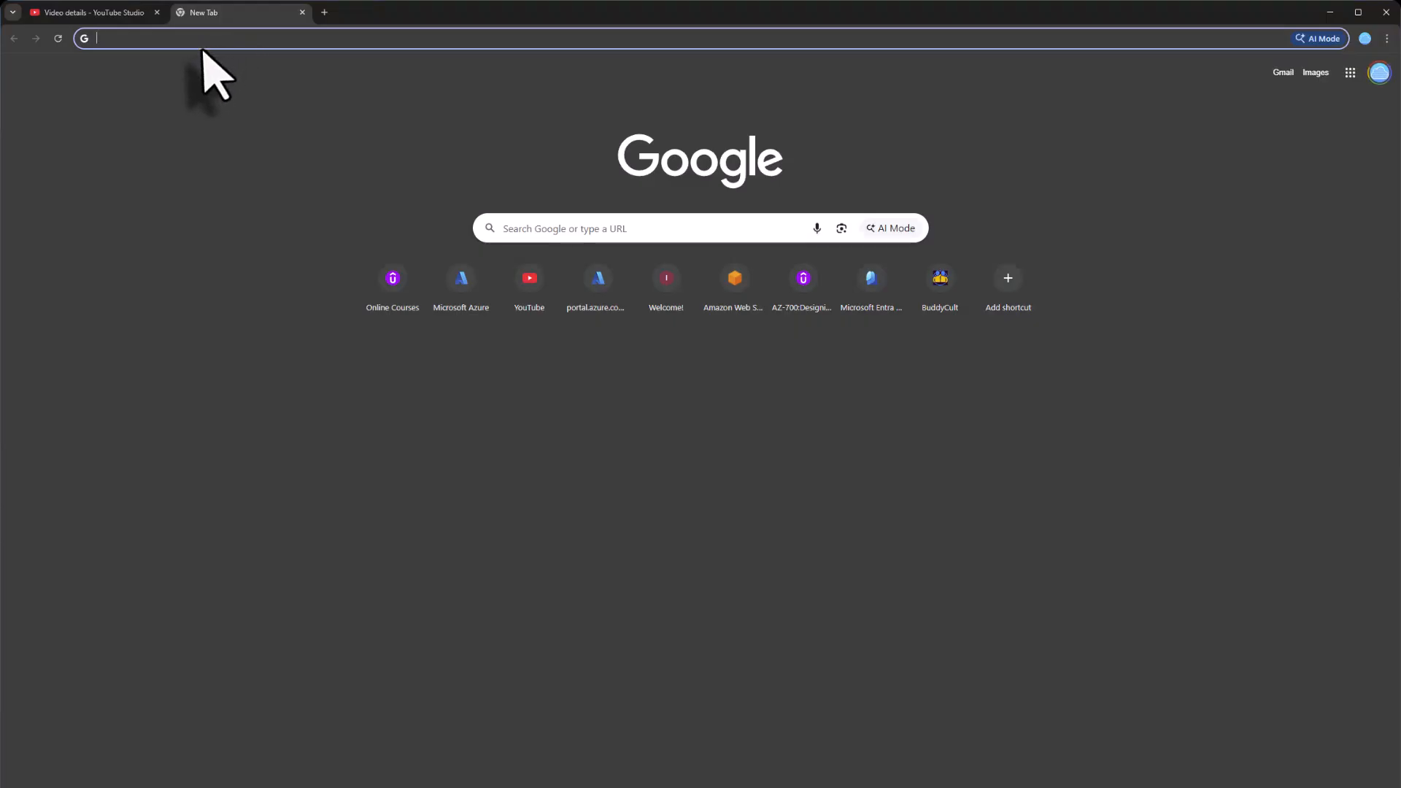
pyautogui.hotkey('ctrl', 'v')
pyautogui.press('Return')
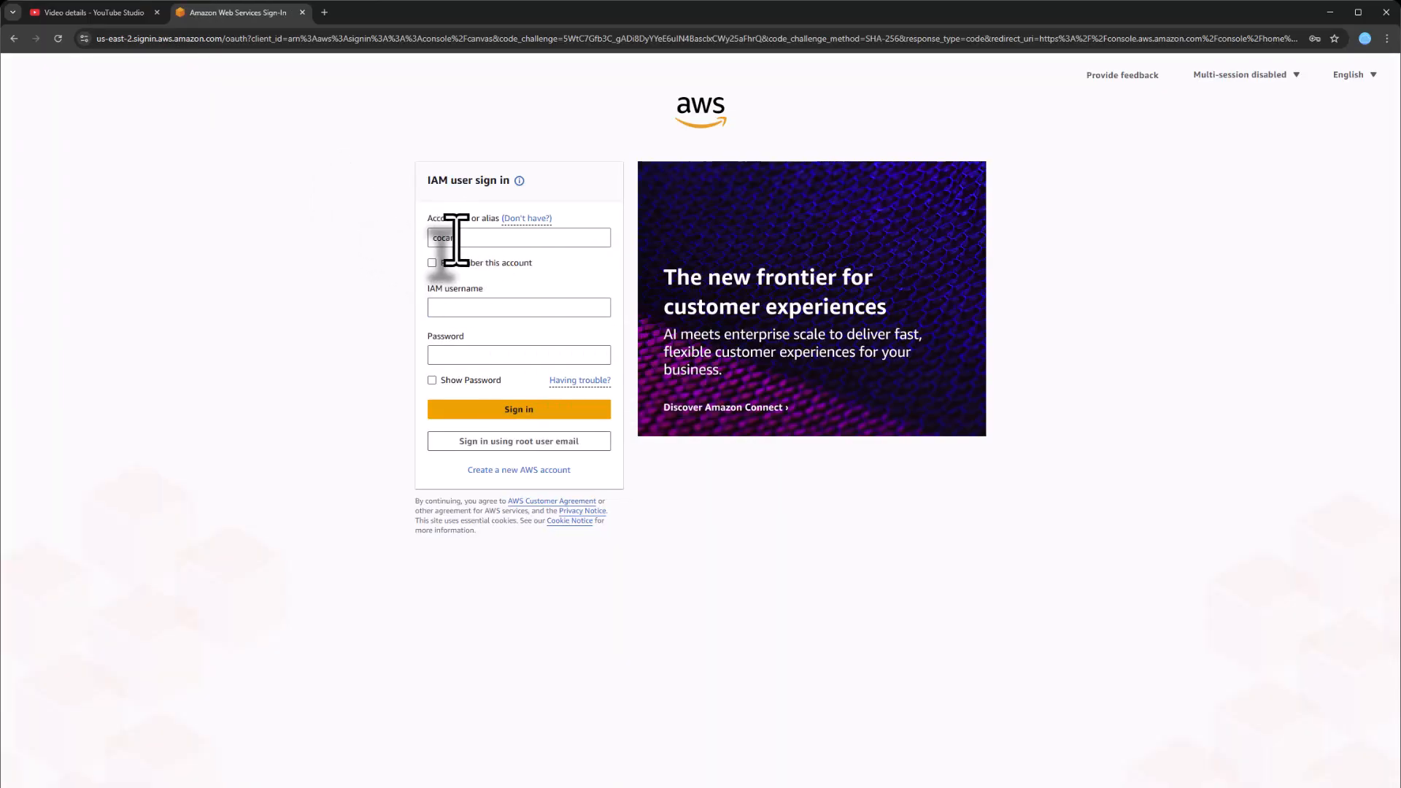
# - Sign in as the new IAM user by entering the IAM username and pasting the console password
pyautogui.click(479, 305)
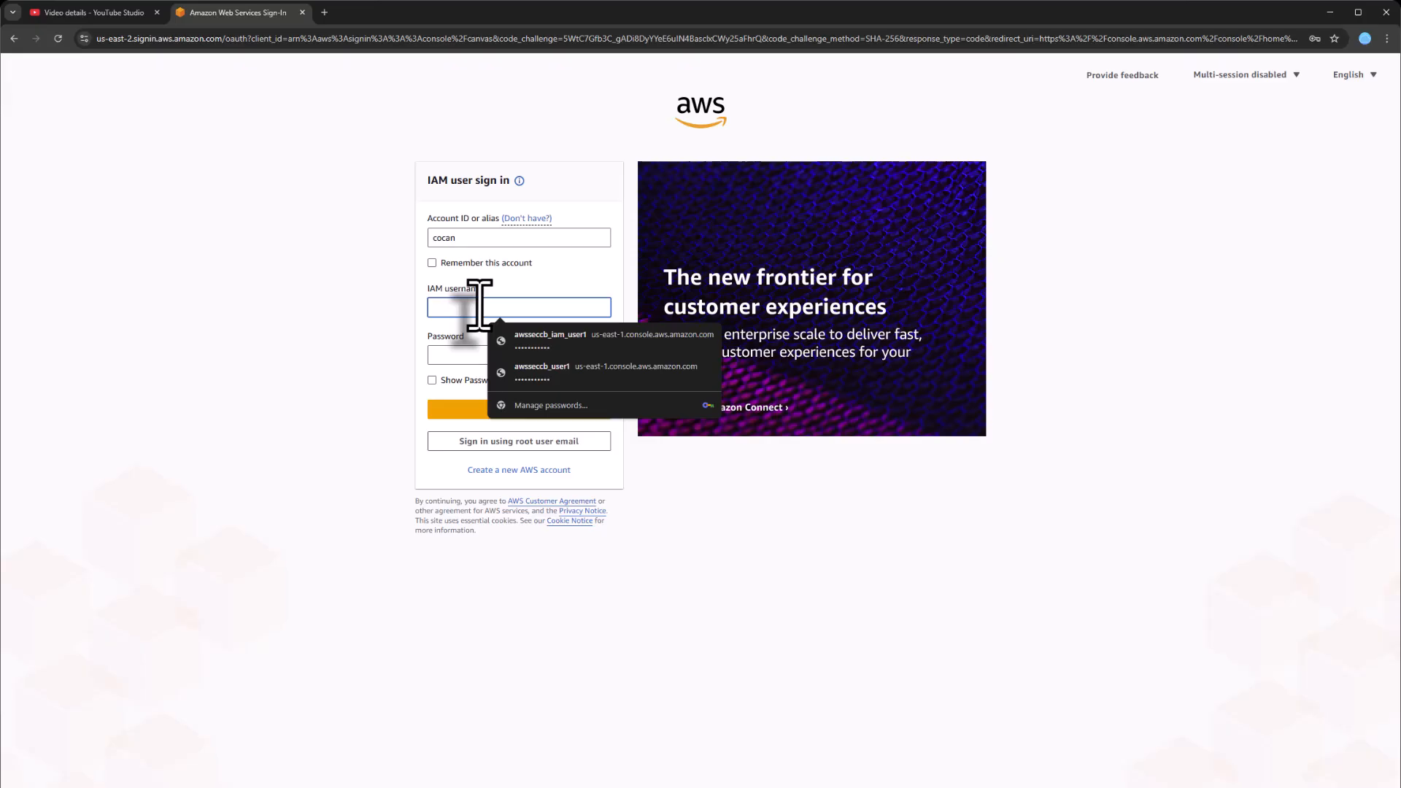
pyautogui.write('heartin')
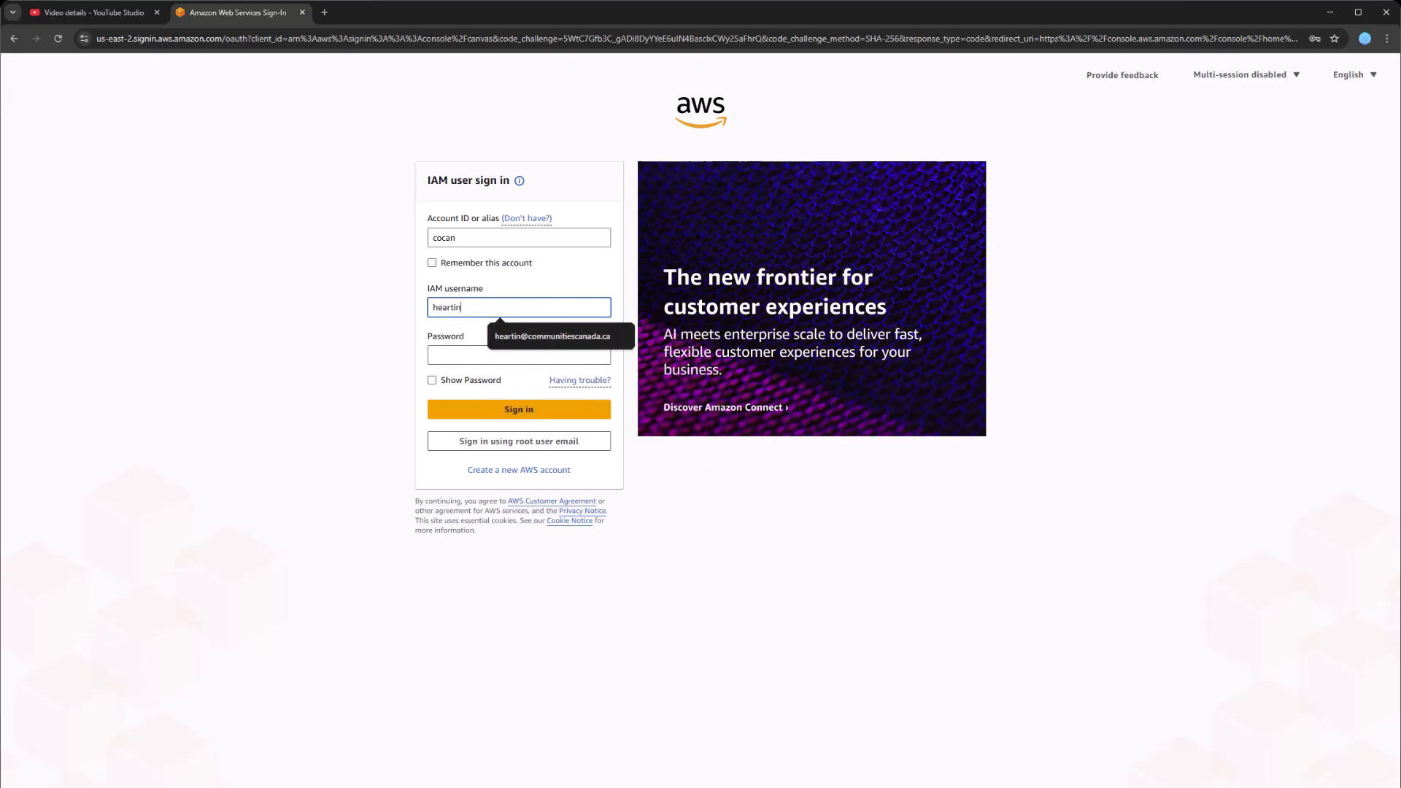
pyautogui.hotkey('alt', 'Tab')
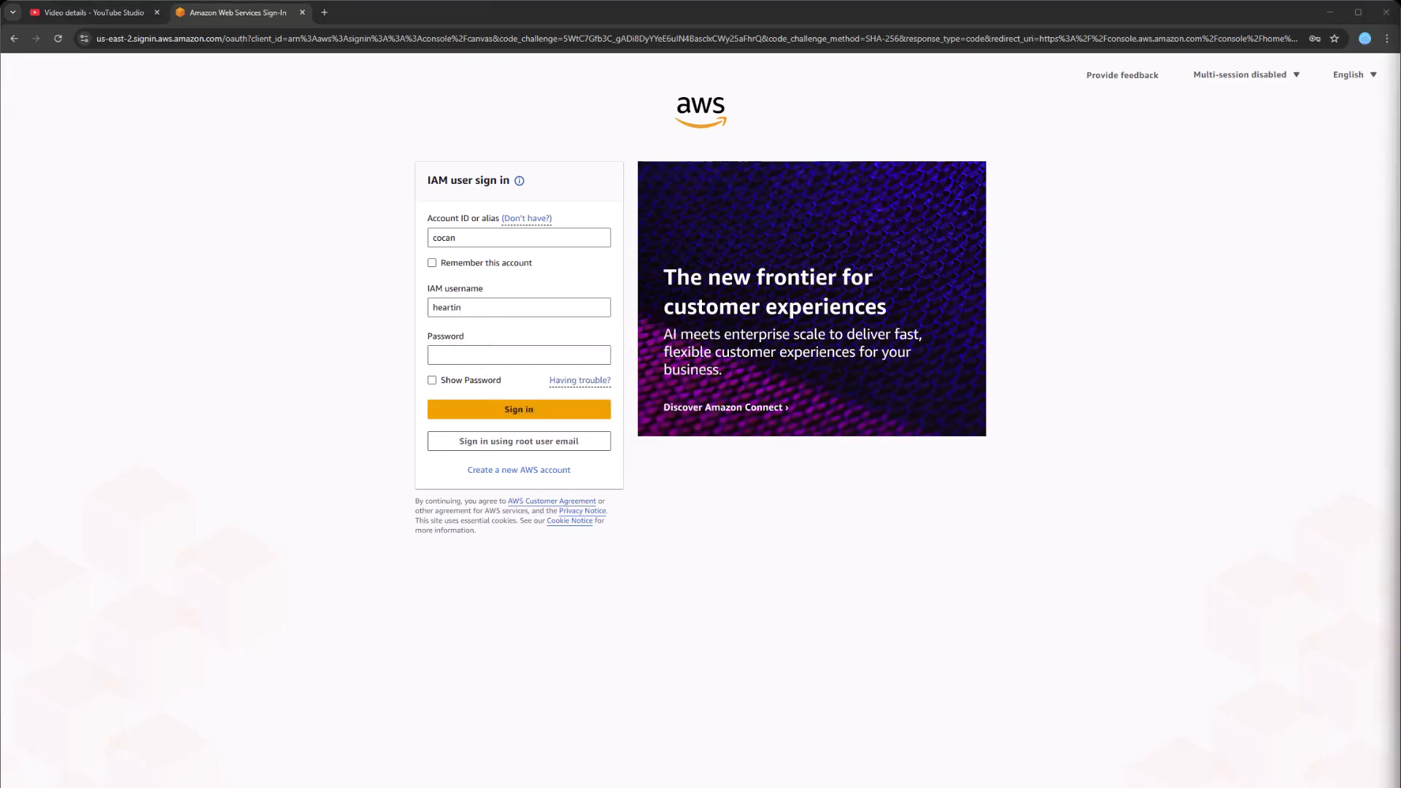
pyautogui.click(456, 355)
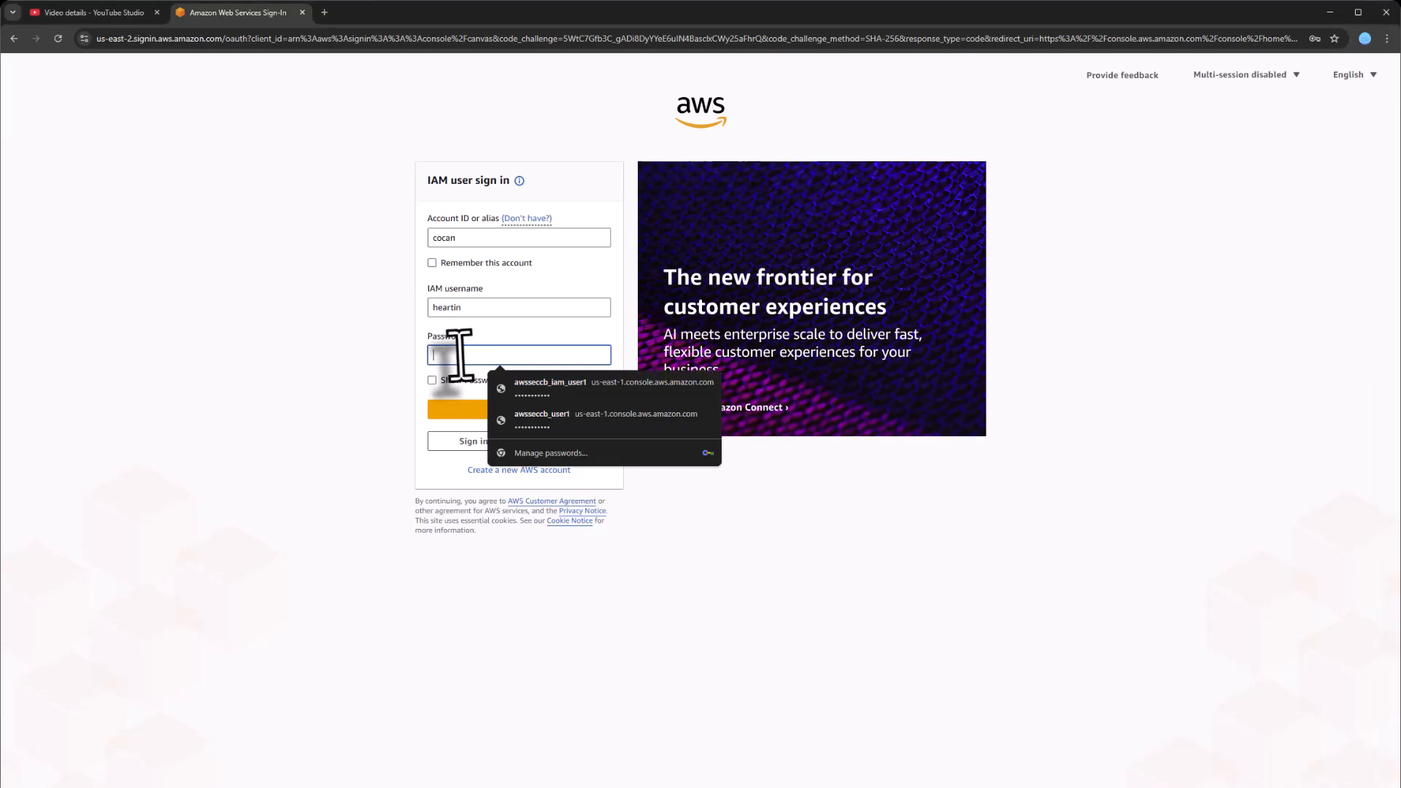
pyautogui.hotkey('ctrl', 'v')
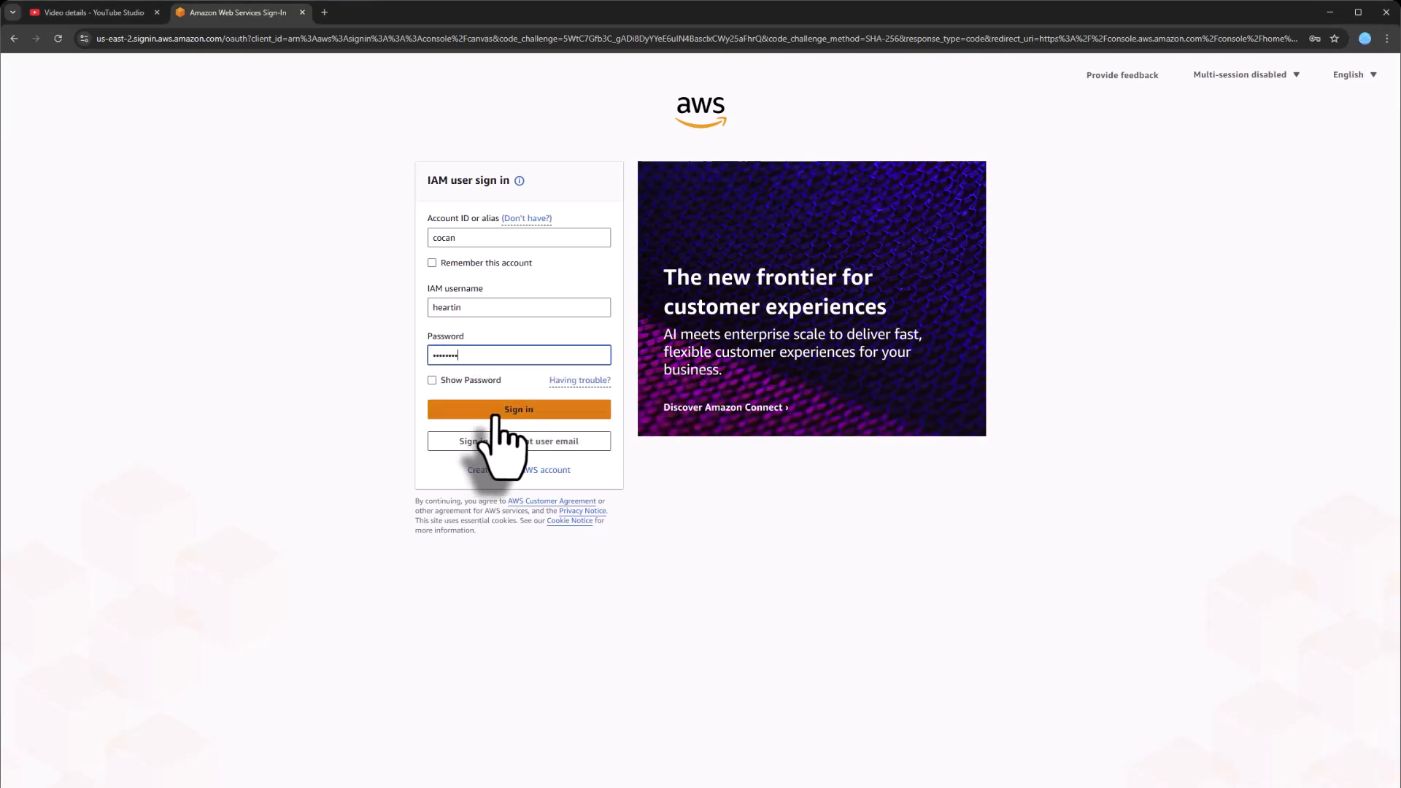
pyautogui.click(496, 412)
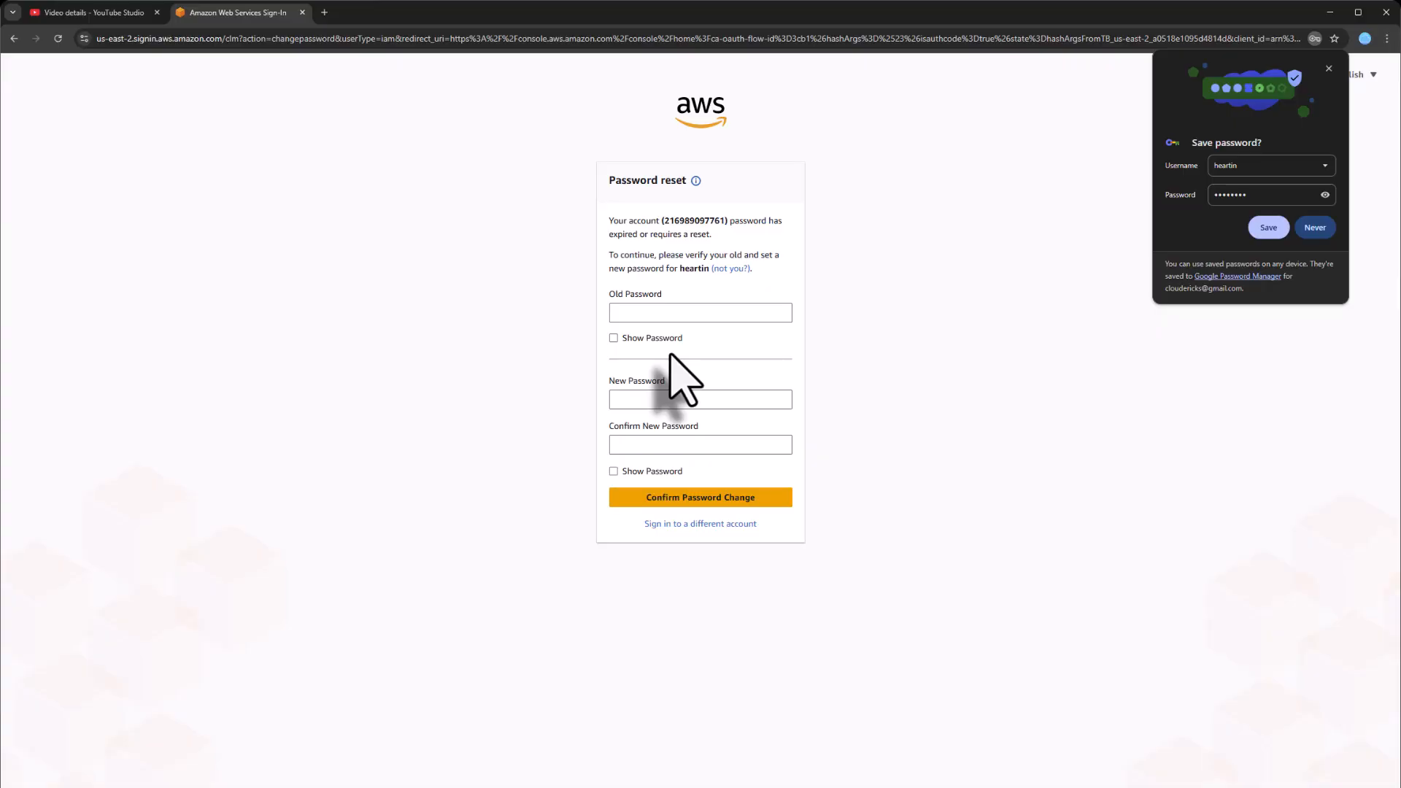
# - Reset the IAM user's password by pasting the old password, entering and confirming a new one, and submitting the change
pyautogui.click(712, 312)
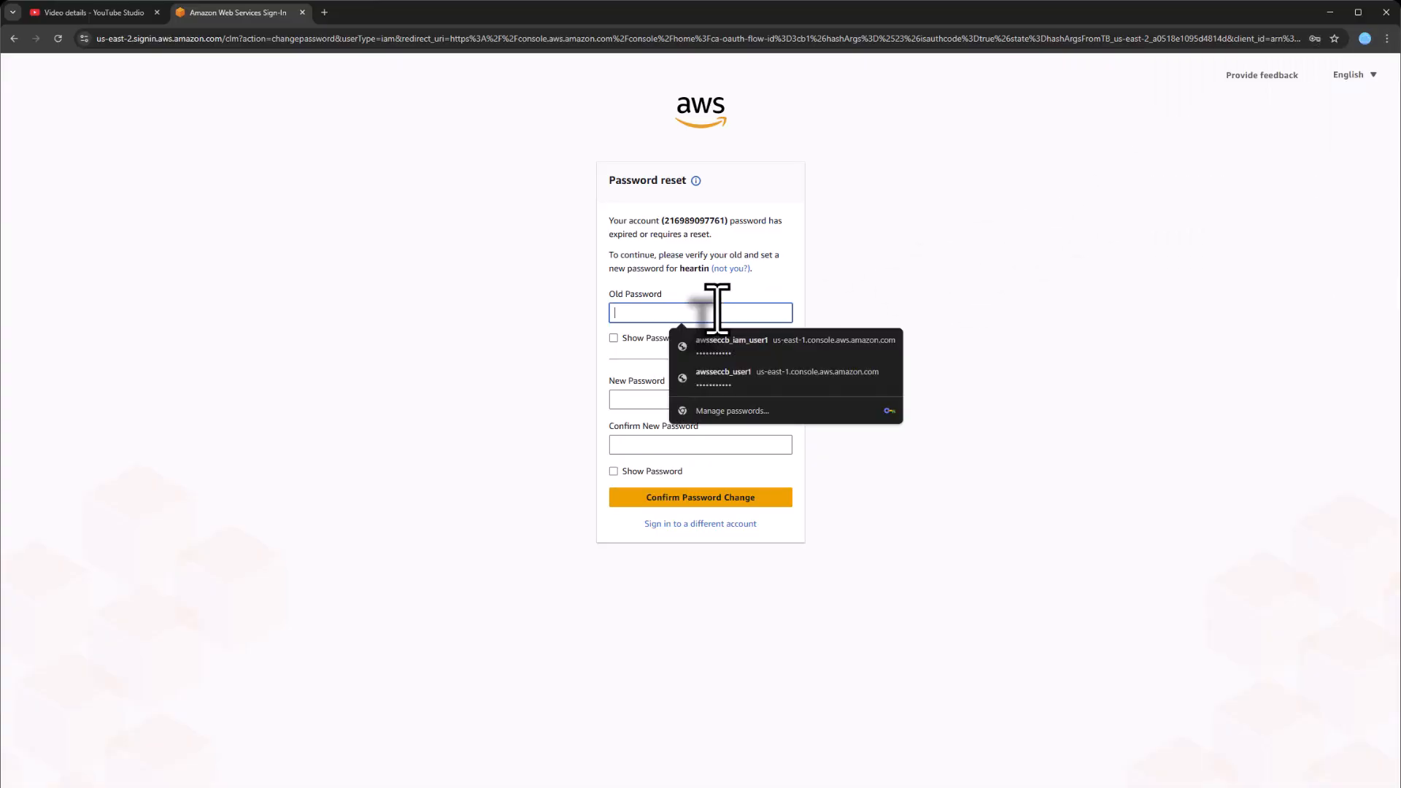
pyautogui.hotkey('ctrl', 'v')
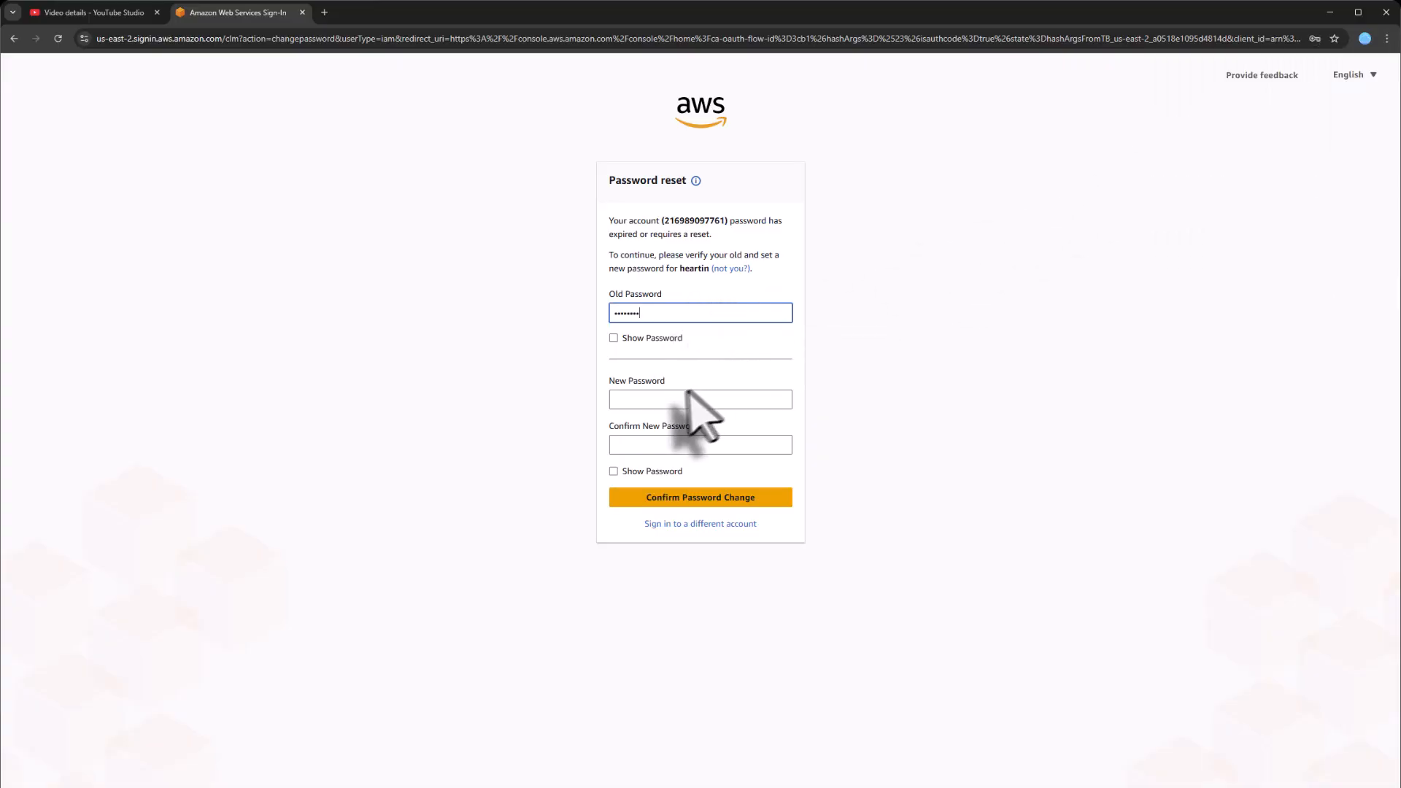
pyautogui.click(666, 402)
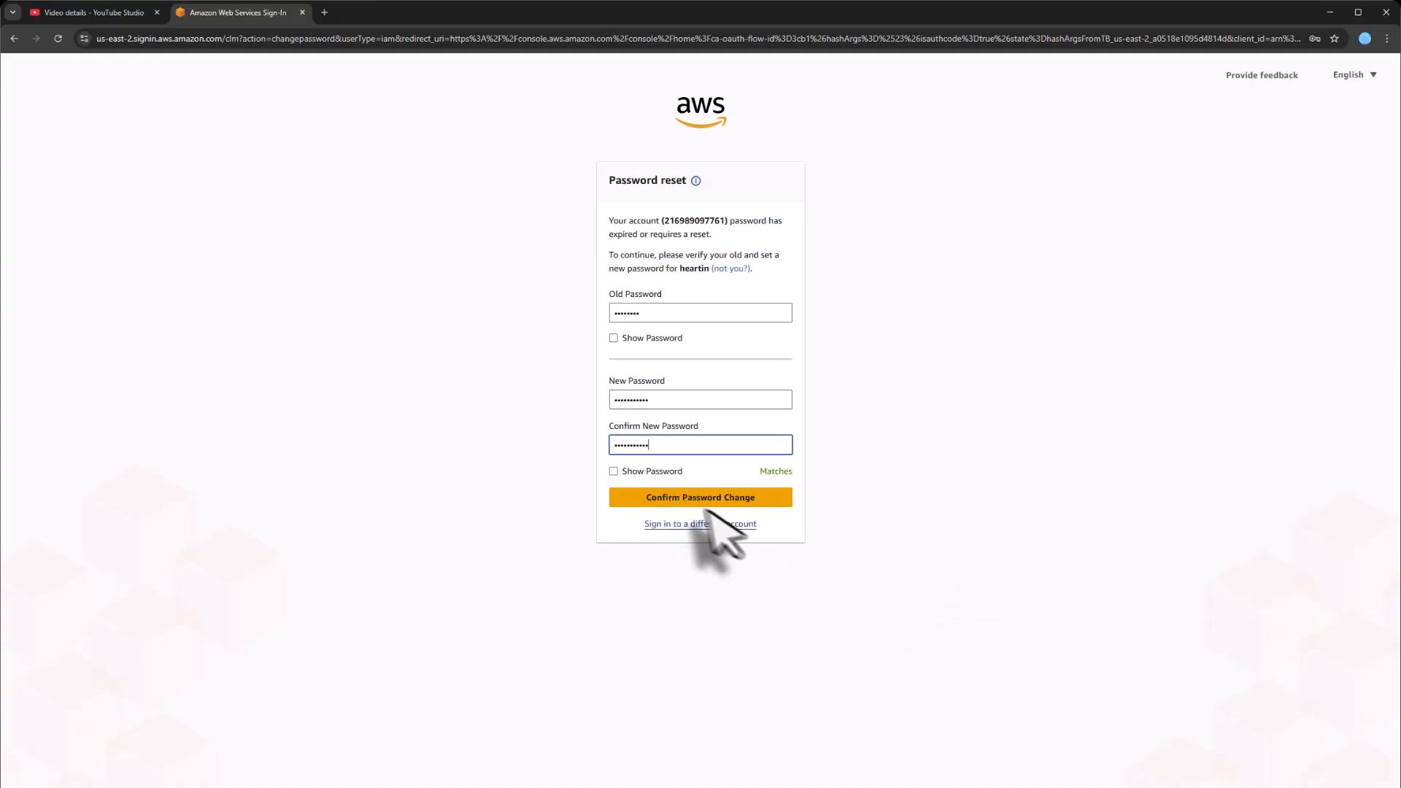
pyautogui.click(693, 498)
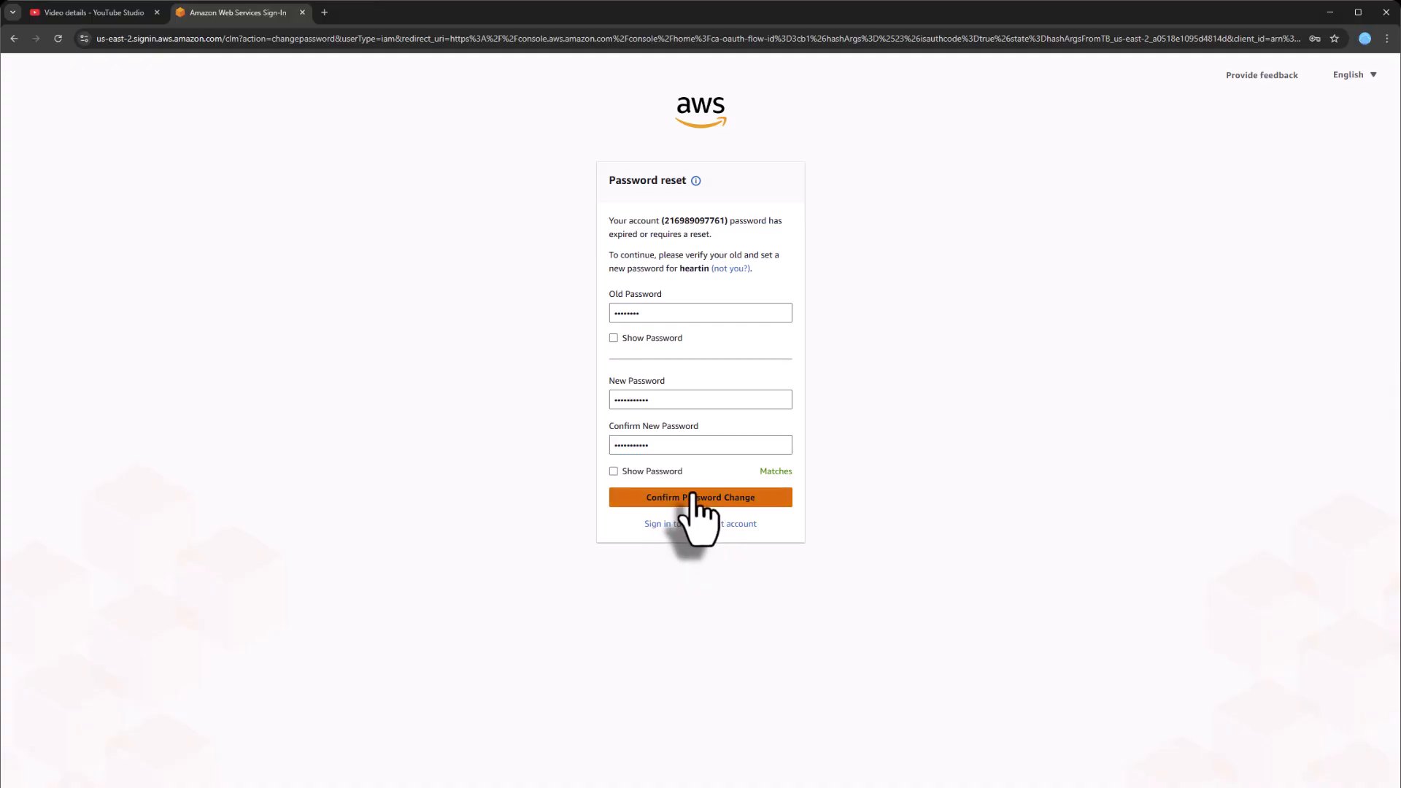
# - Save the new password in the browser under the IAM user's username and continue to sign in
pyautogui.doubleClick(1244, 167)
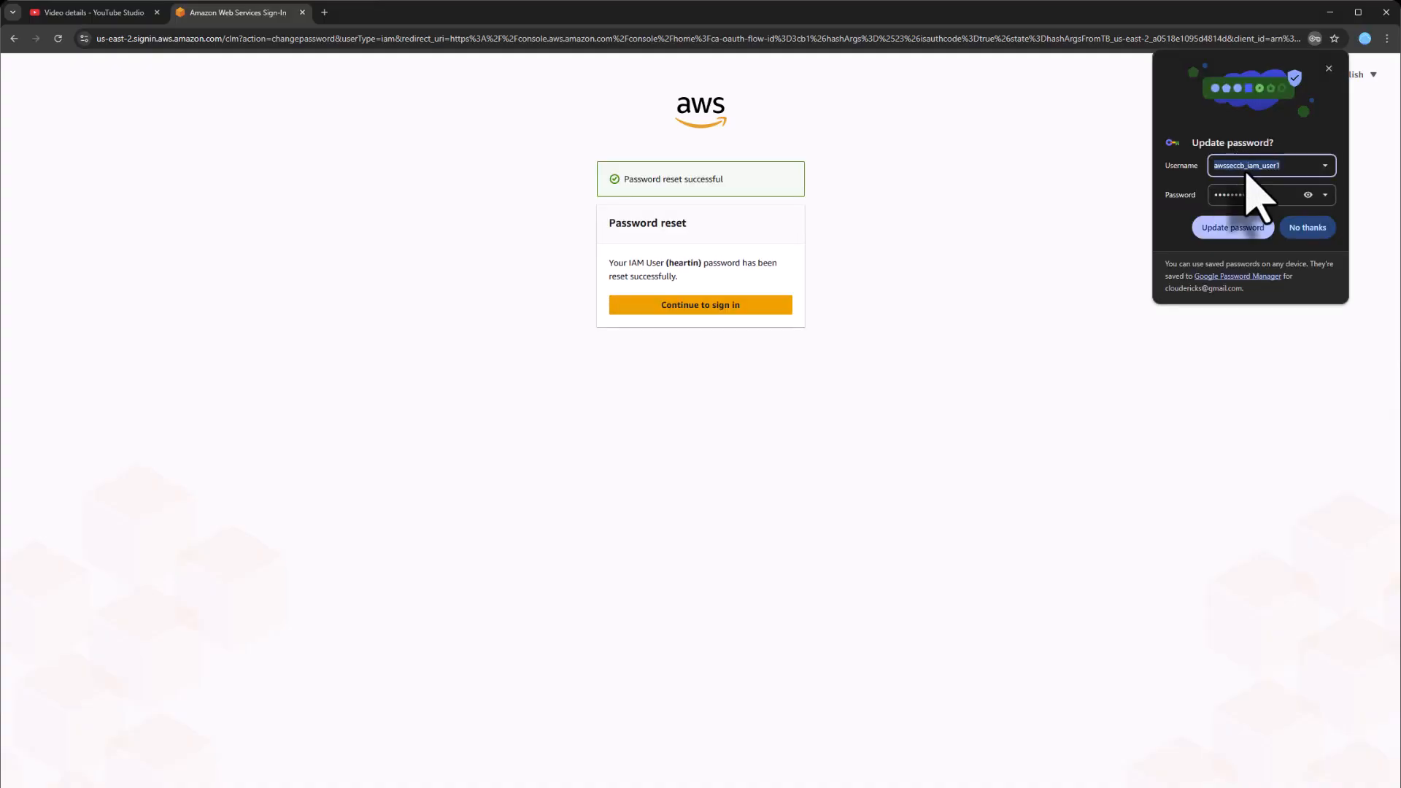
pyautogui.write('heartin')
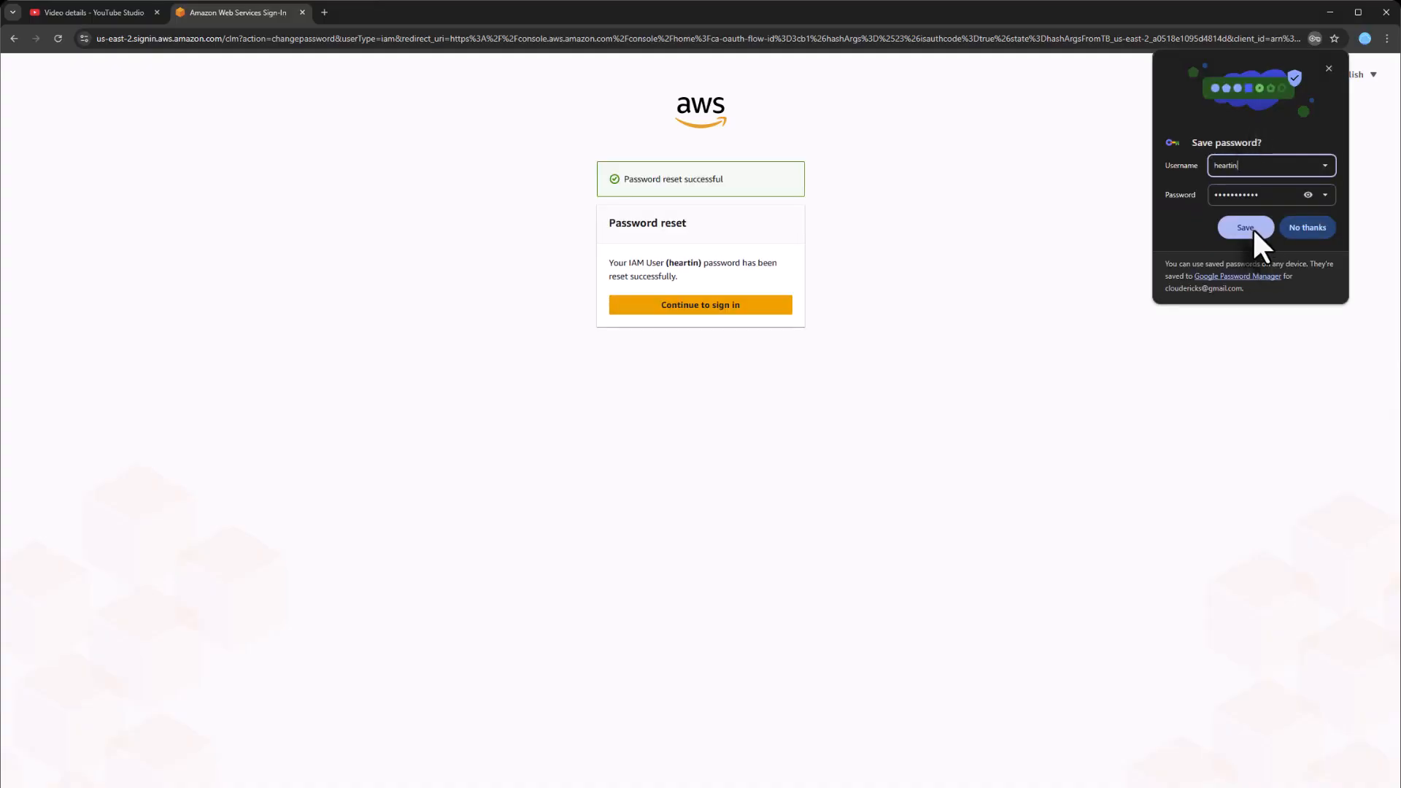
pyautogui.click(1252, 227)
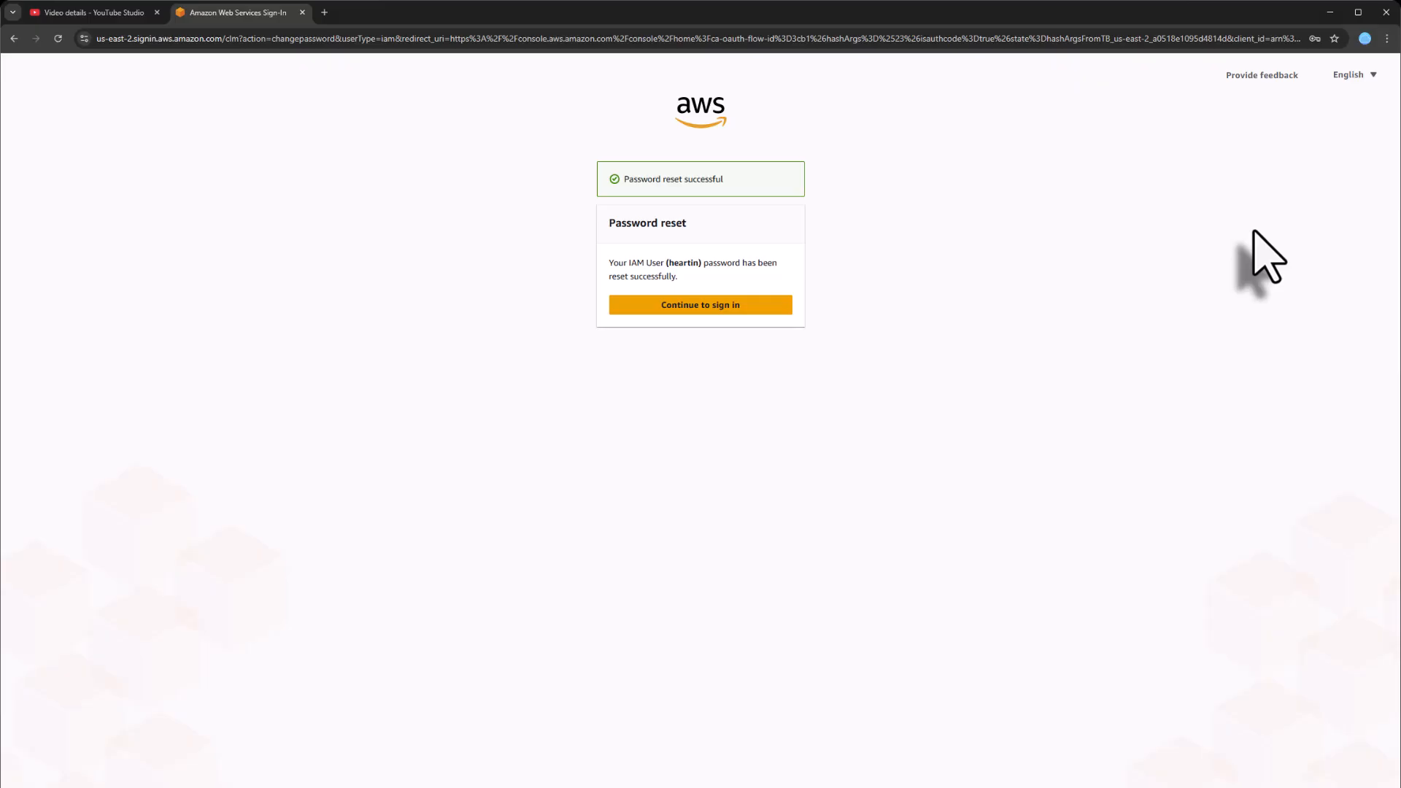
pyautogui.click(733, 307)
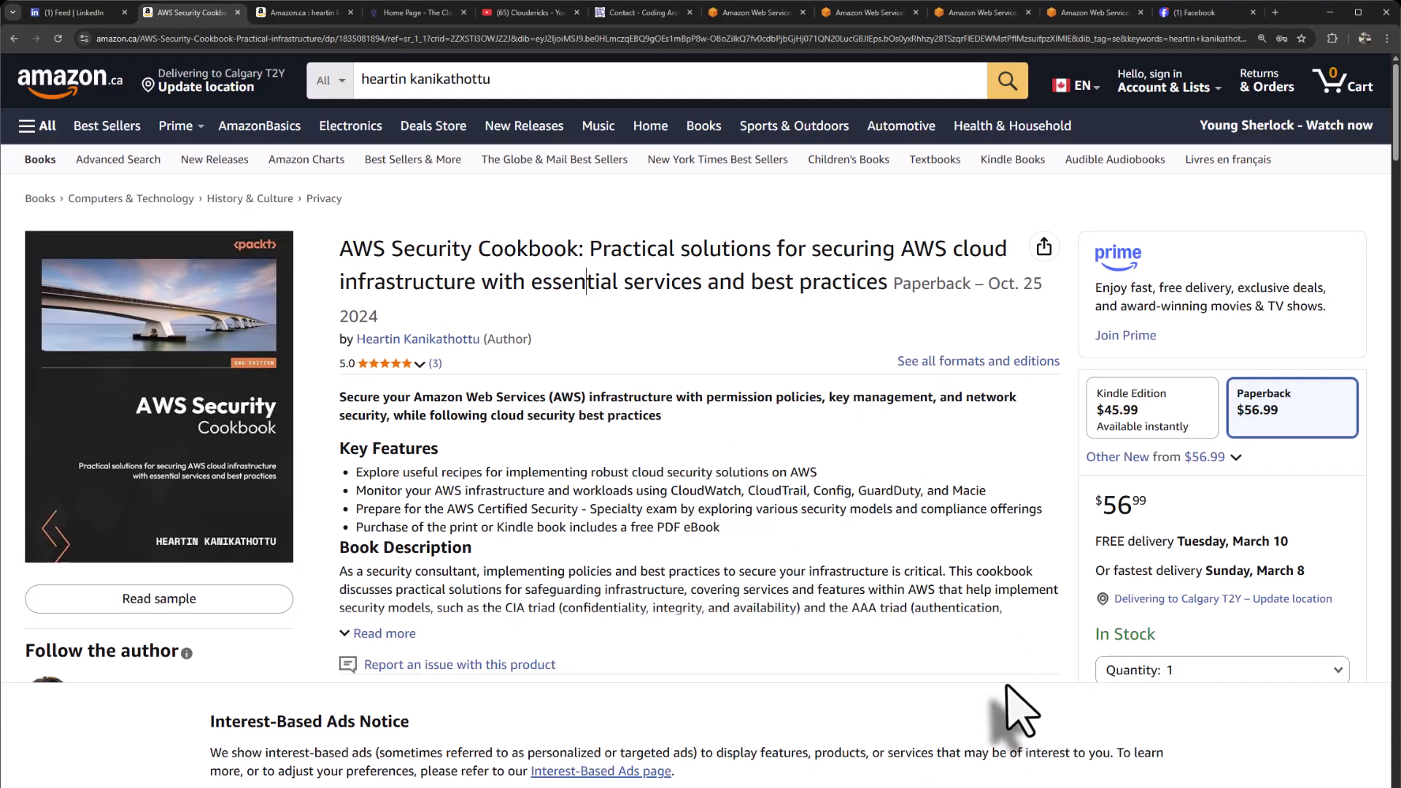
# - View the author's Amazon book listings, the Cloudericks home page and YouTube channel, and the Coding Architect contact page
pyautogui.click(321, 13)
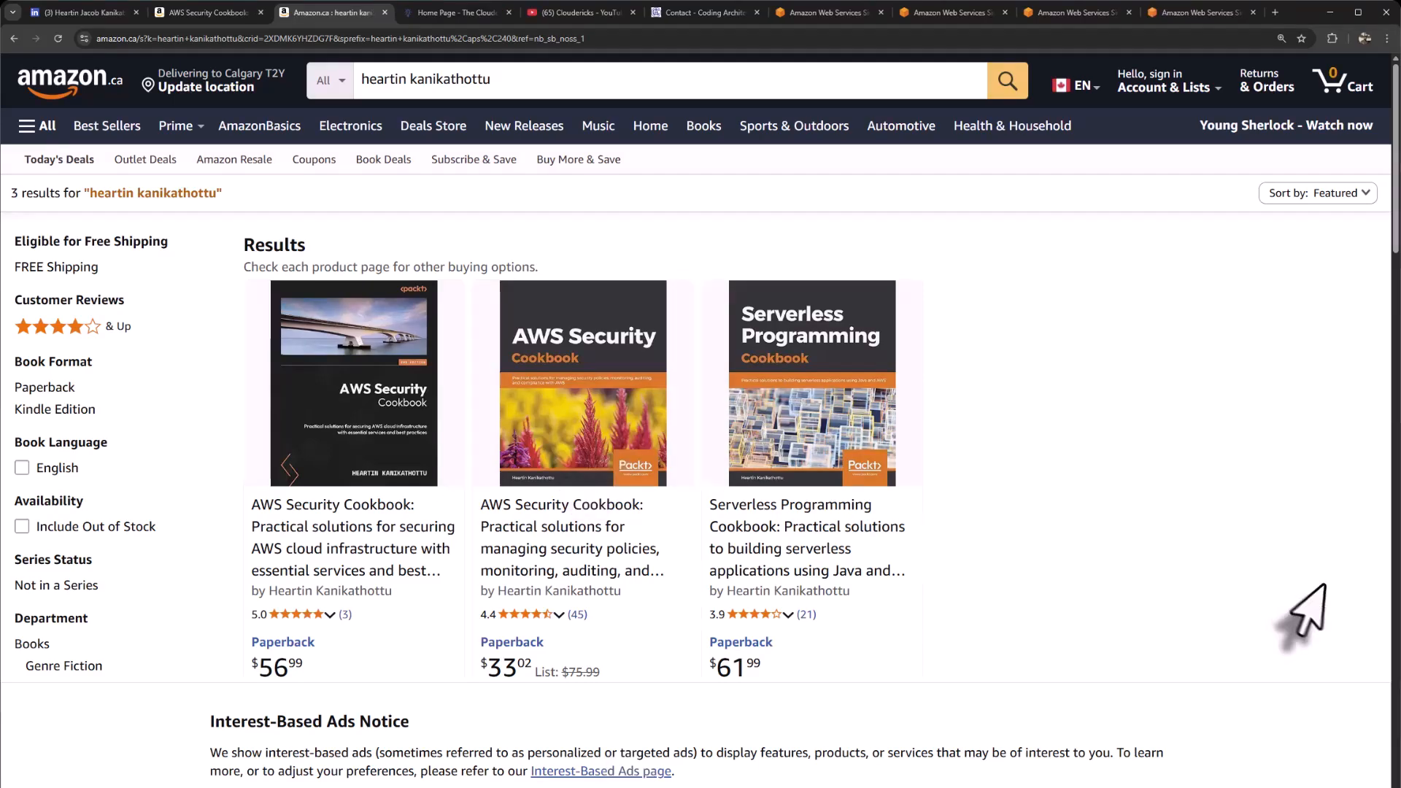
pyautogui.click(471, 12)
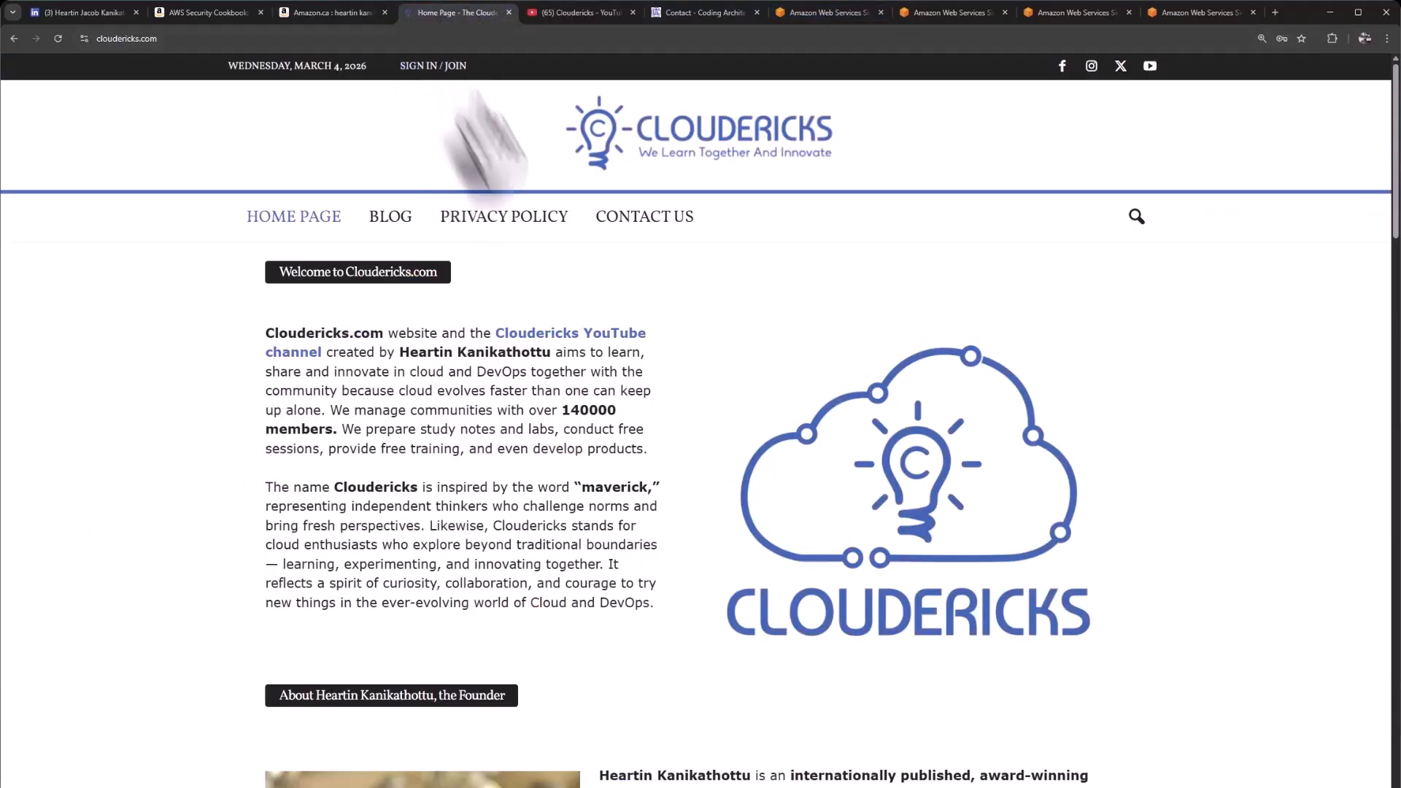
pyautogui.click(584, 13)
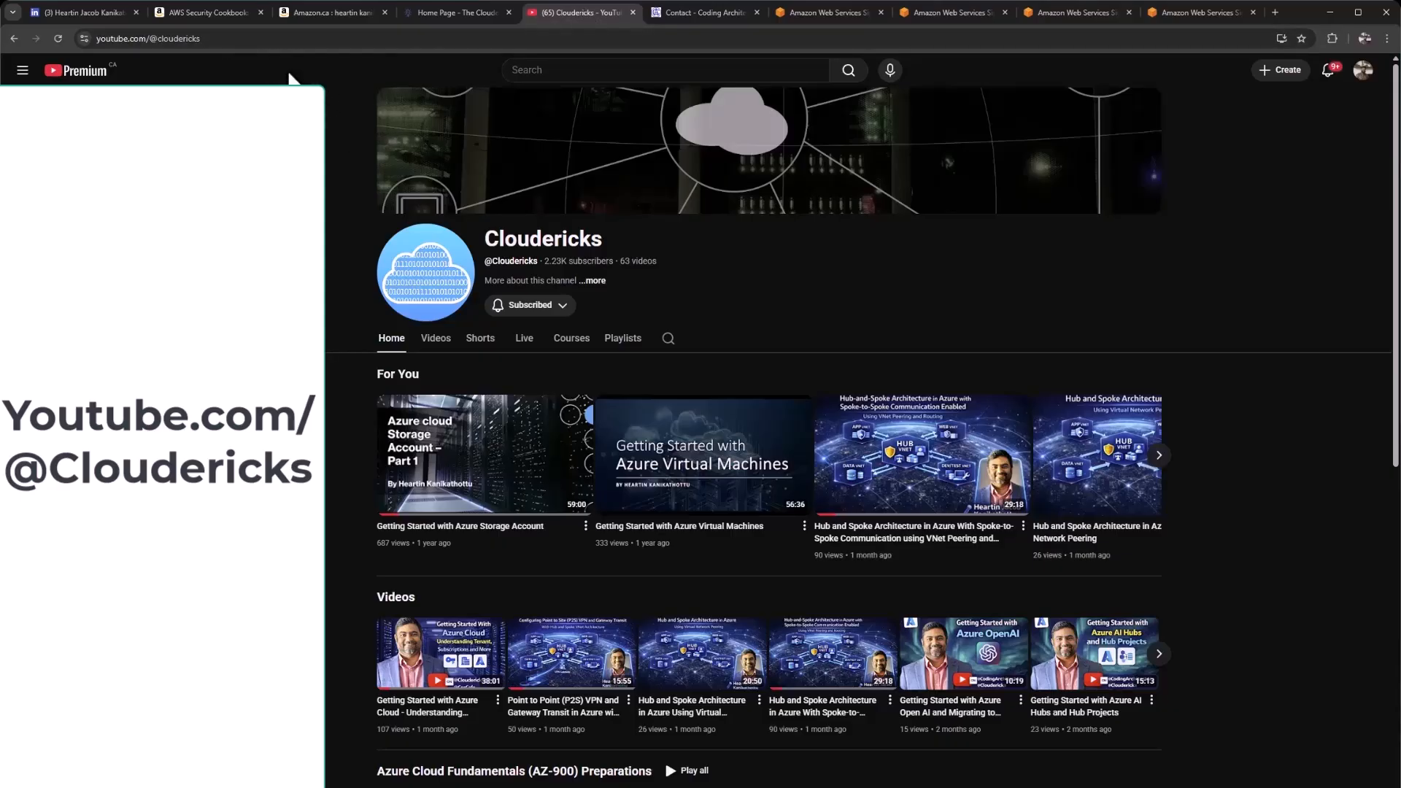
pyautogui.click(697, 15)
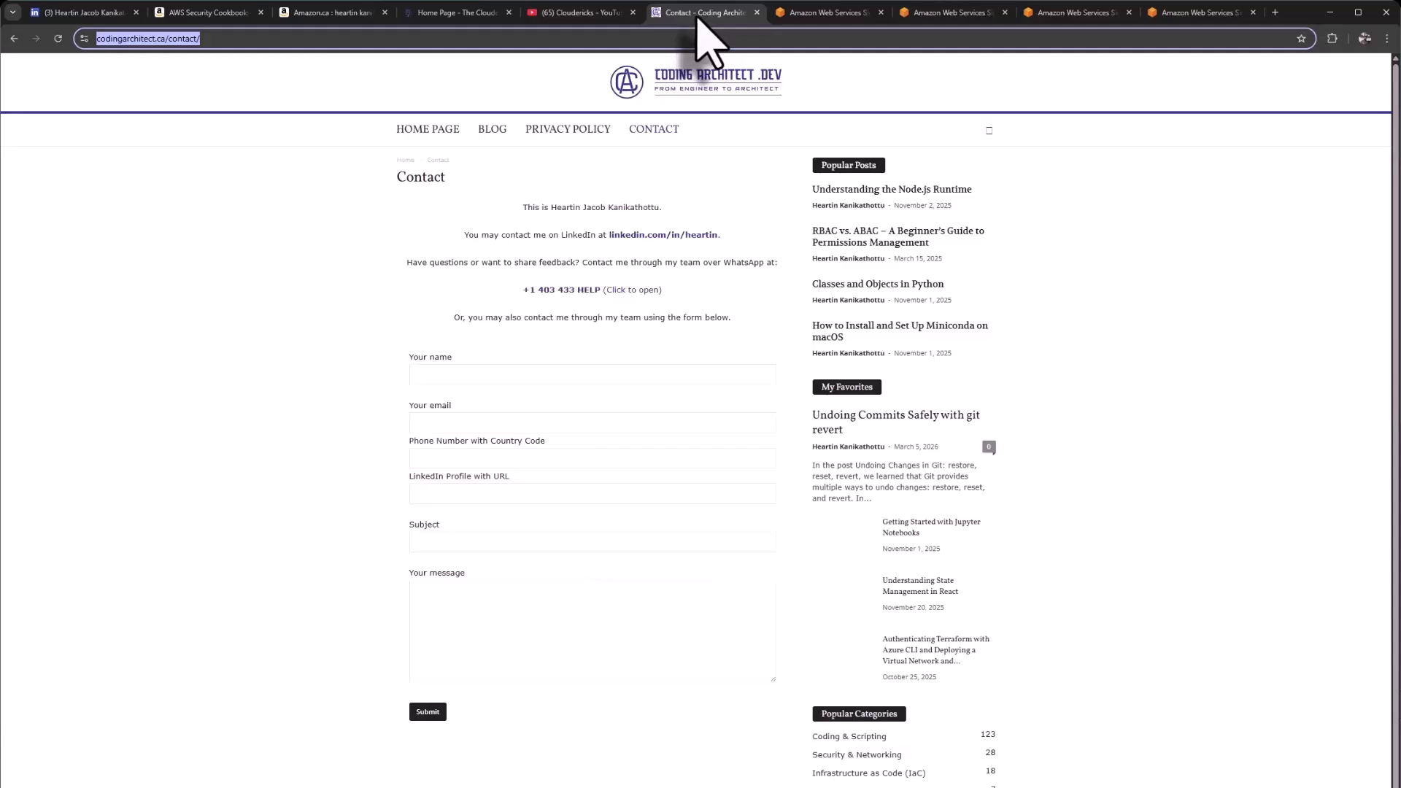